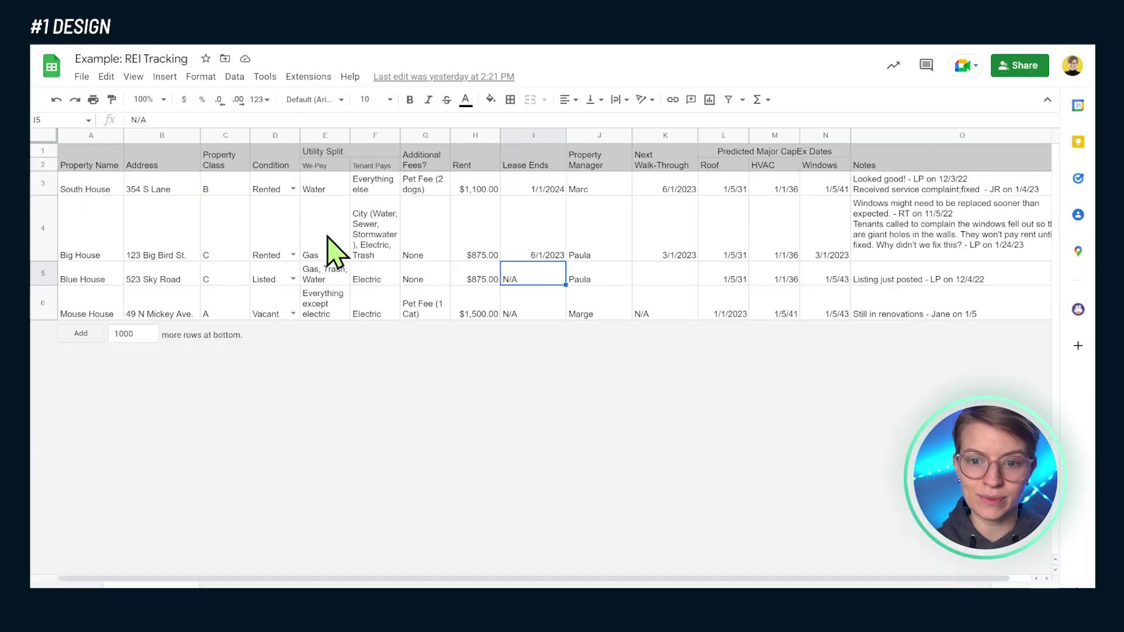
# Select the Property Name column, Big House's address and the Tenant Pays heading
pyautogui.click(101, 135)
pyautogui.click(159, 231)
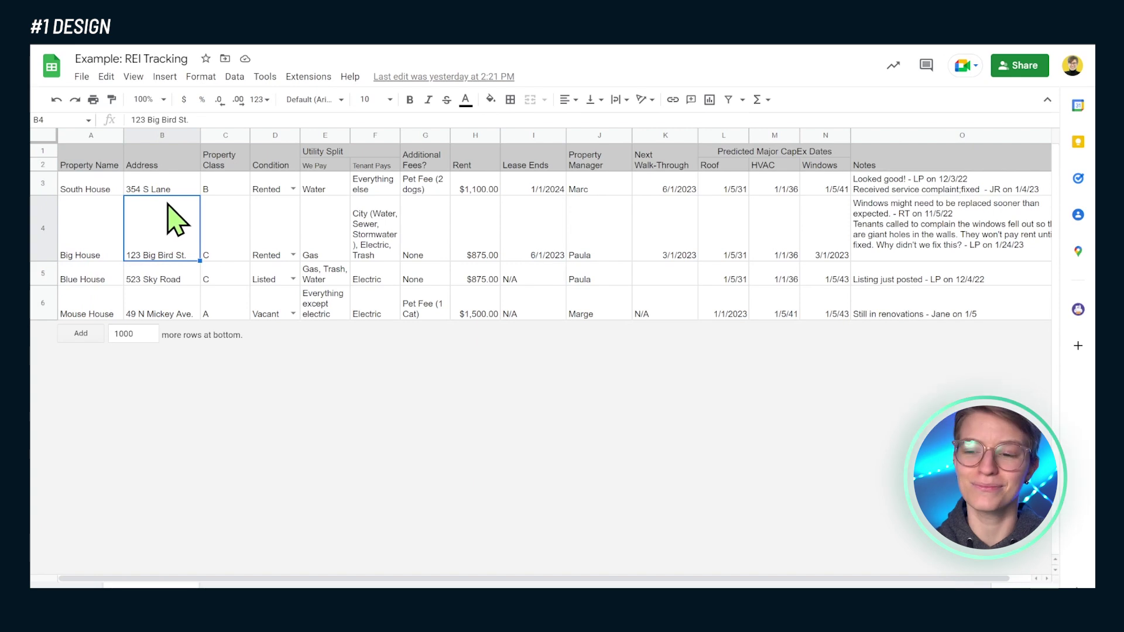
pyautogui.click(379, 167)
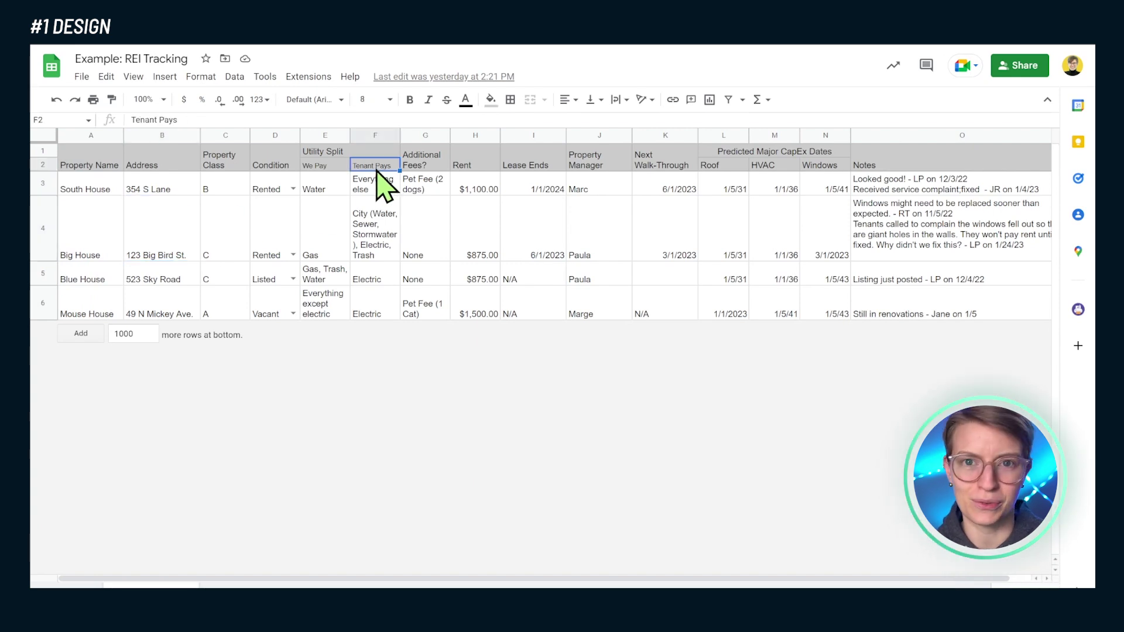
# Set South House's condition in D3 to Listed, then change it to Vacant
pyautogui.click(293, 189)
pyautogui.click(292, 223)
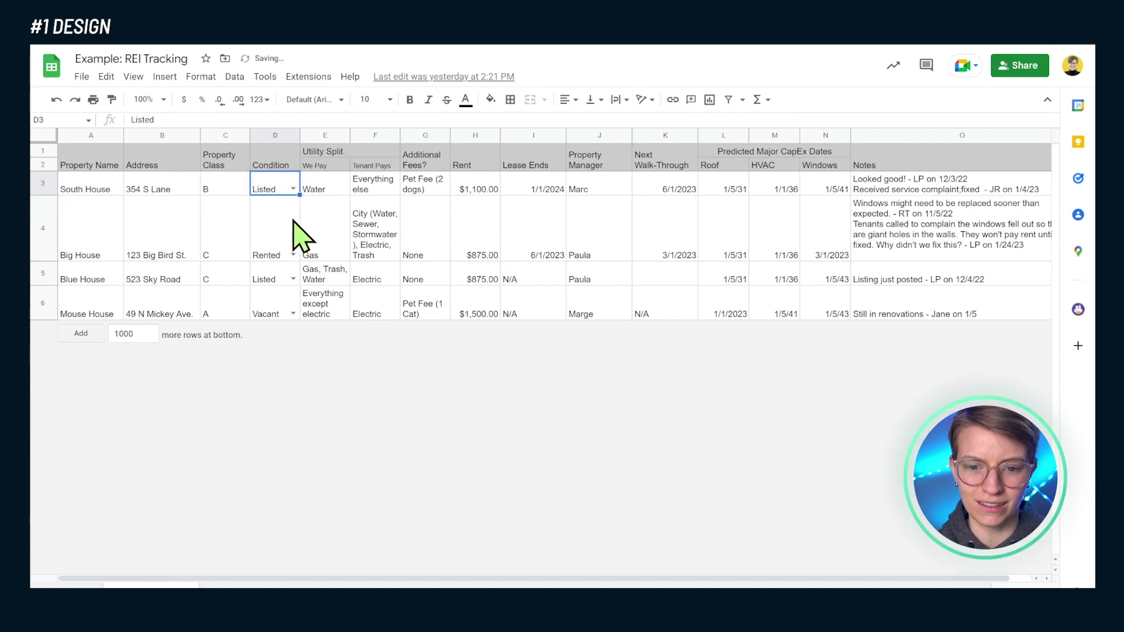
pyautogui.click(293, 188)
pyautogui.click(289, 206)
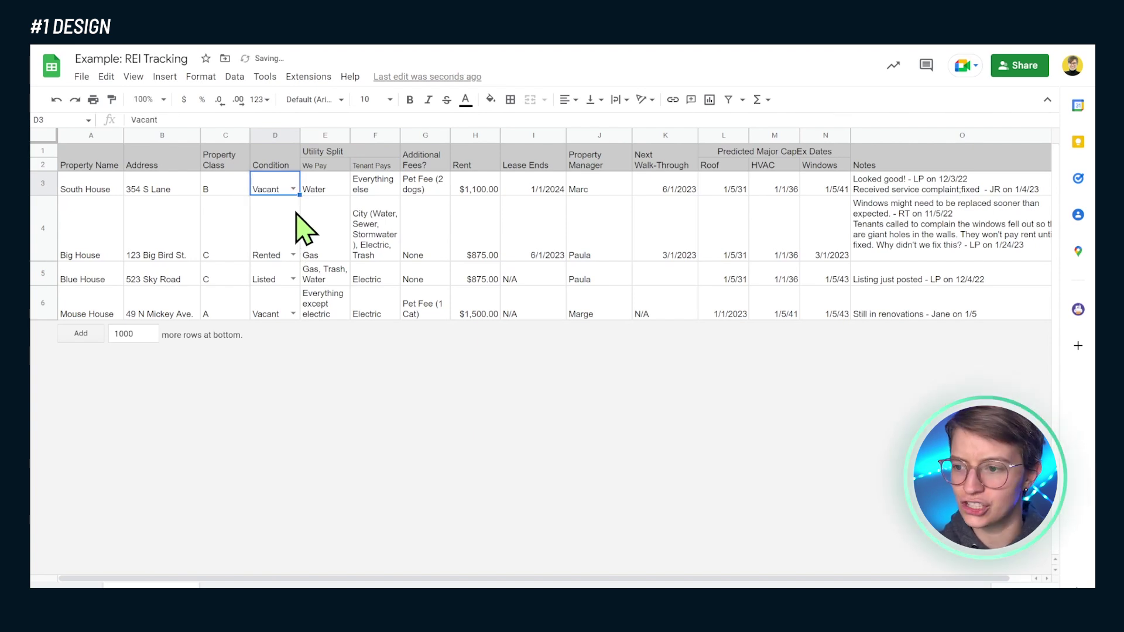
# View South House's note, then select the Property Manager heading and South House's pet fee
pyautogui.click(890, 186)
pyautogui.click(586, 158)
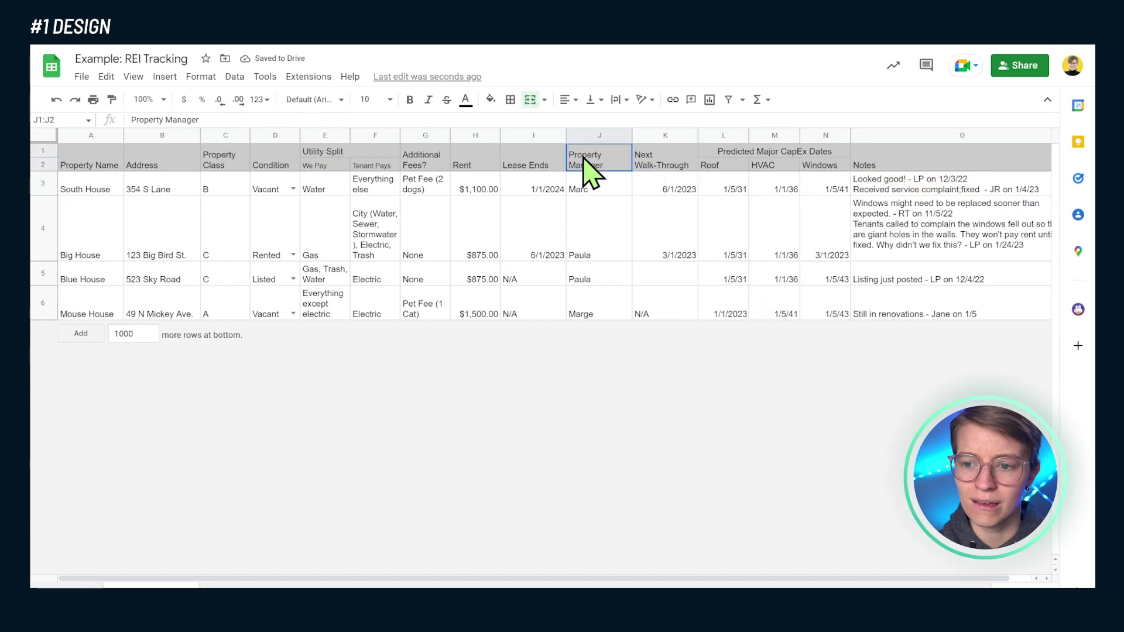
pyautogui.click(438, 199)
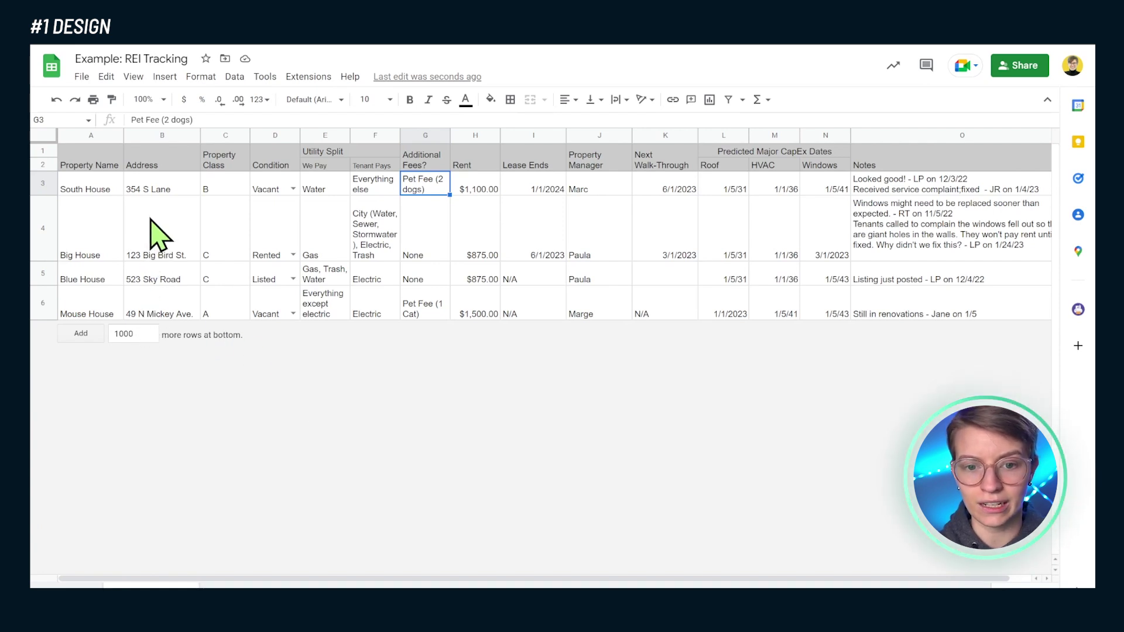
pyautogui.click(172, 155)
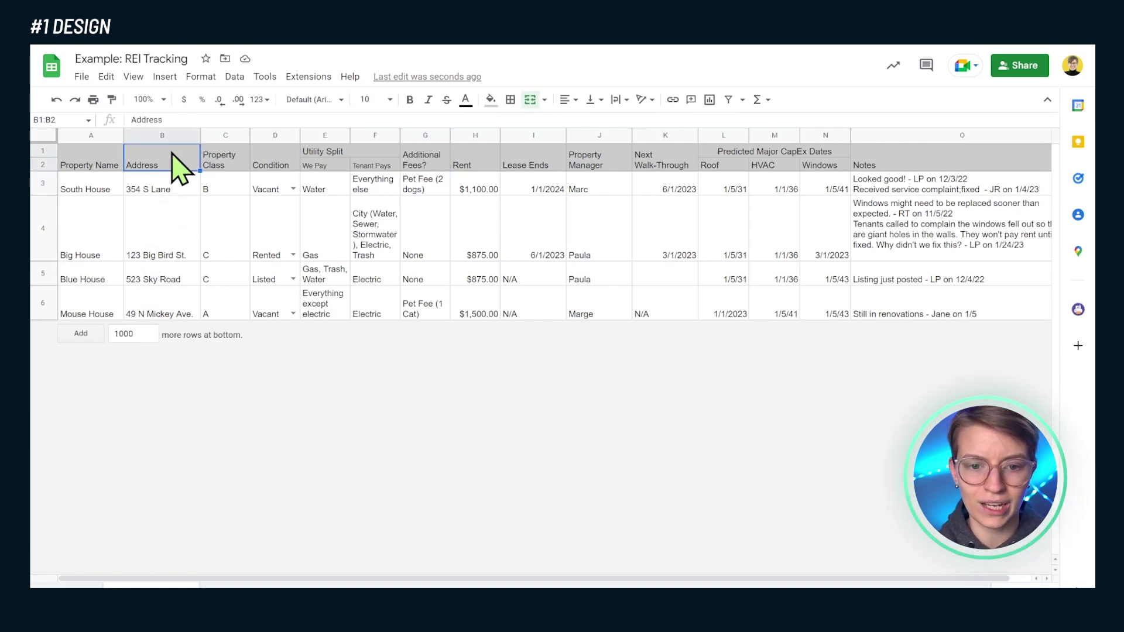
pyautogui.rightClick(144, 168)
pyautogui.click(194, 481)
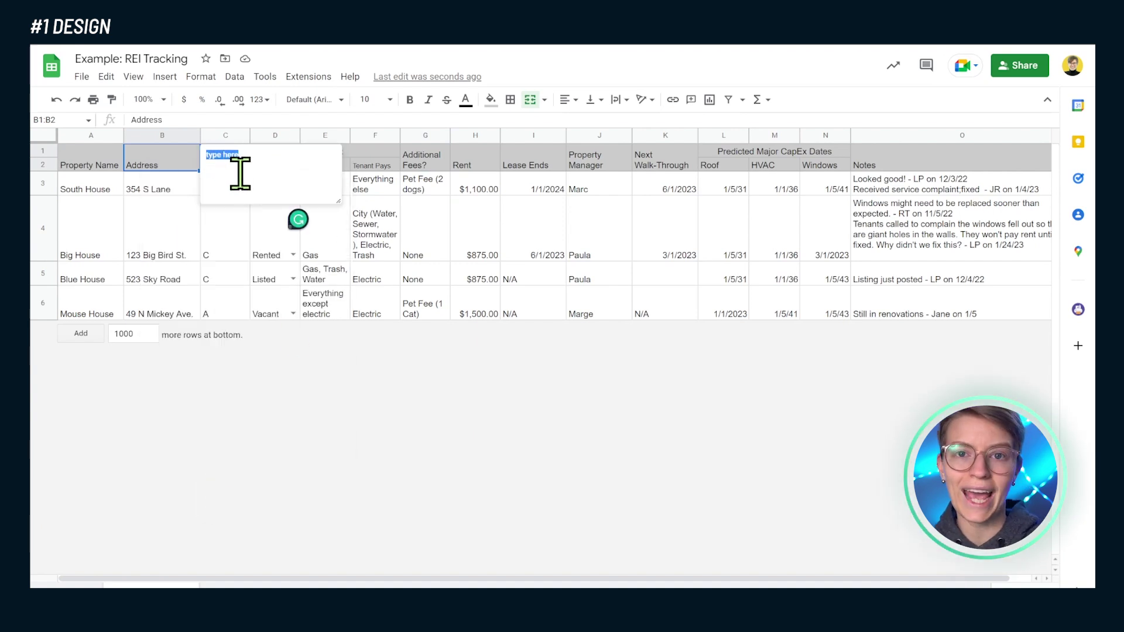
pyautogui.click(168, 186)
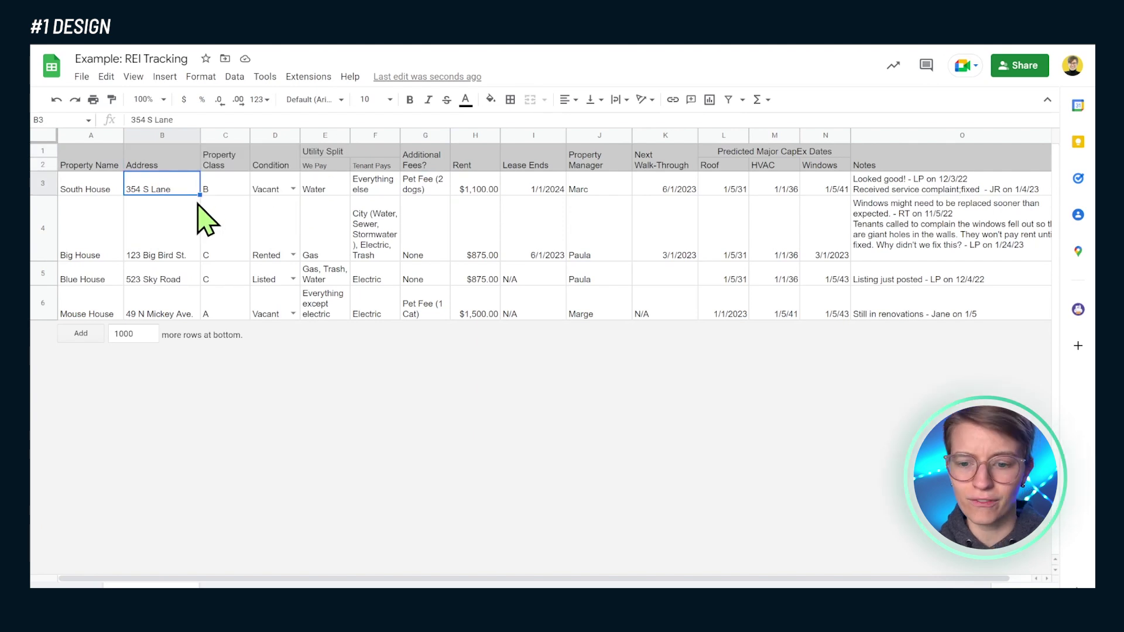
pyautogui.moveTo(326, 187); pyautogui.dragTo(366, 313)
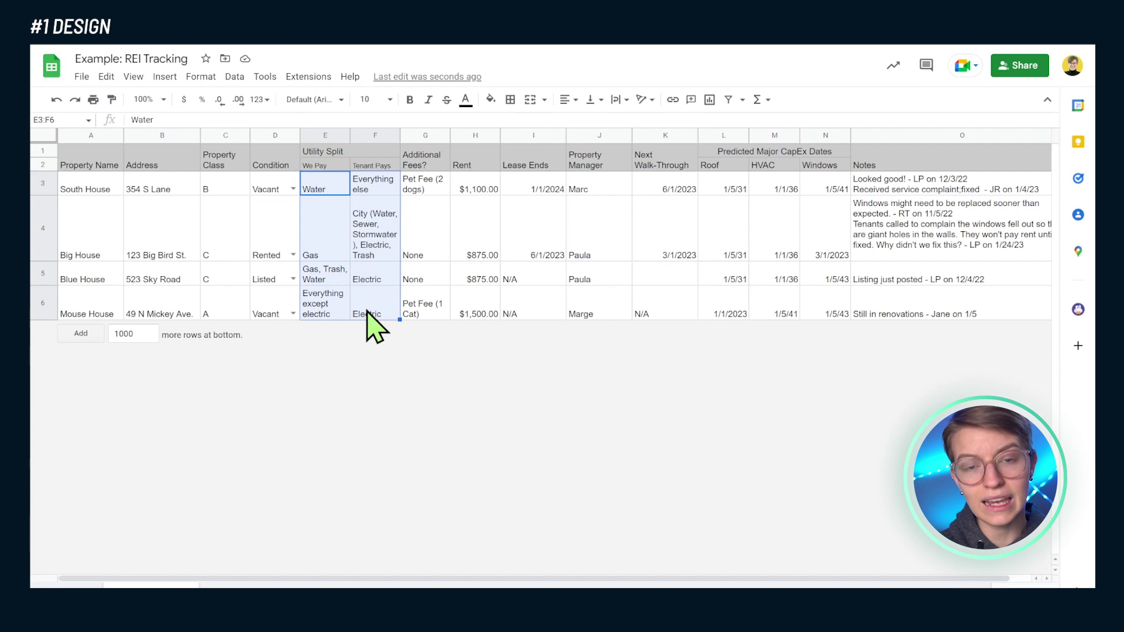
pyautogui.click(339, 314)
pyautogui.moveTo(289, 581); pyautogui.dragTo(166, 582)
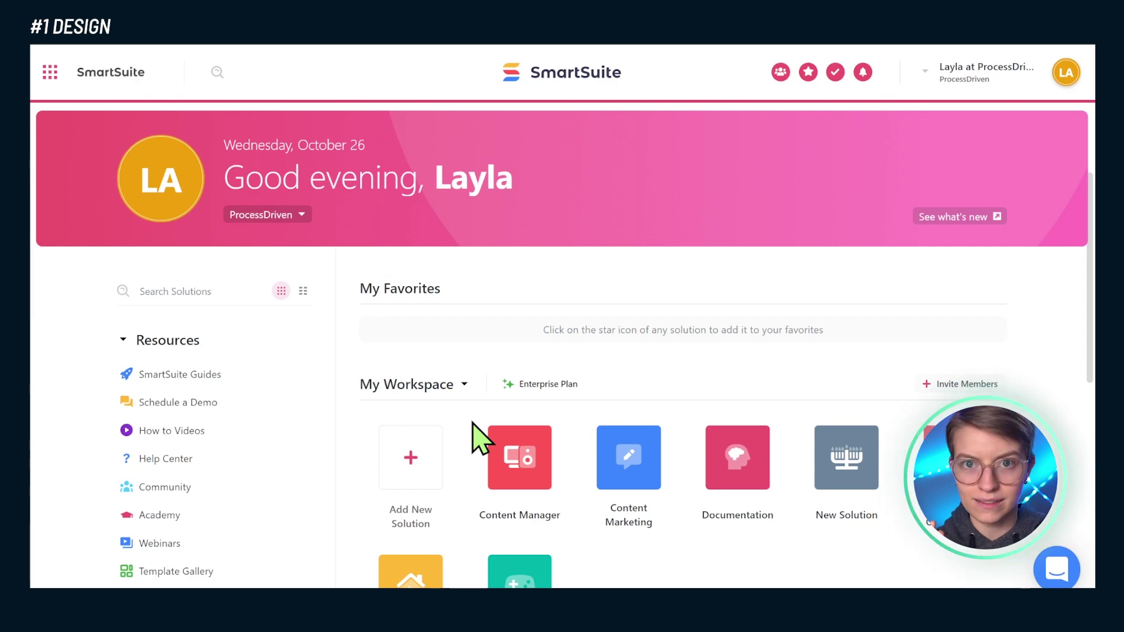
# Scroll down the SmartSuite home page and open the Property Management solution tile
pyautogui.scroll(-3, 479, 448)
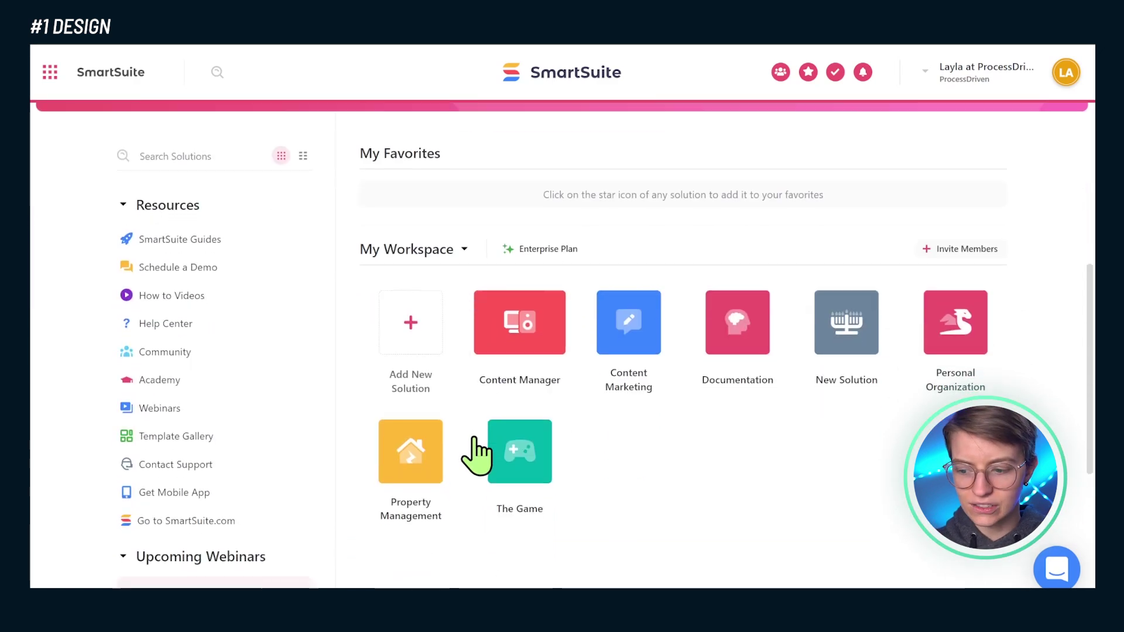
pyautogui.click(420, 464)
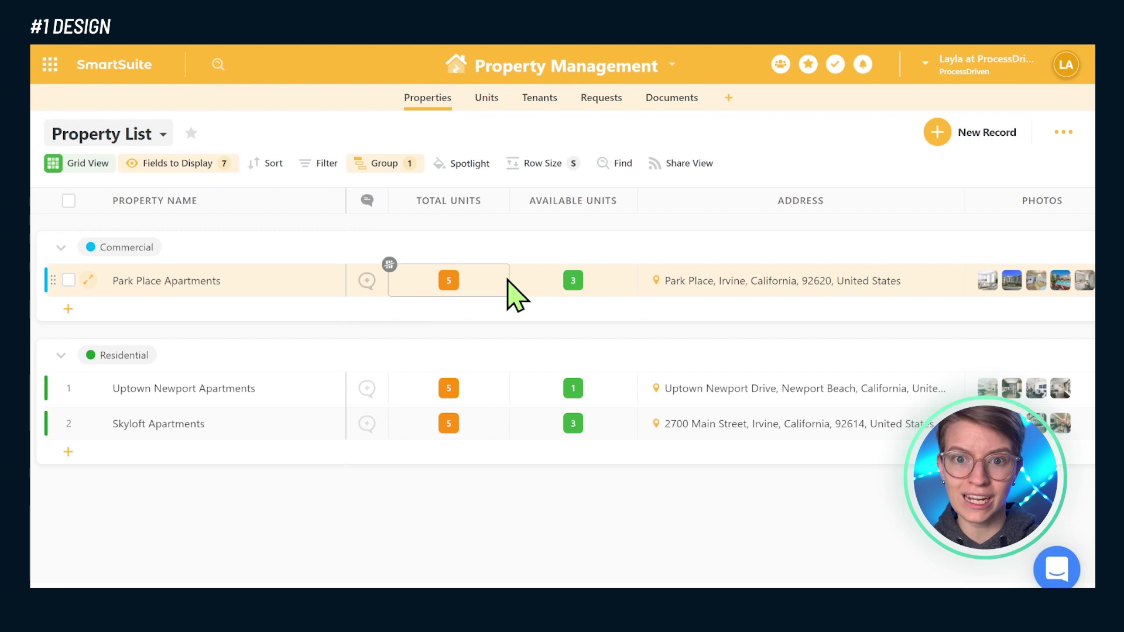
# Switch the Property List to Card view and check its Property Type grouping
pyautogui.click(95, 165)
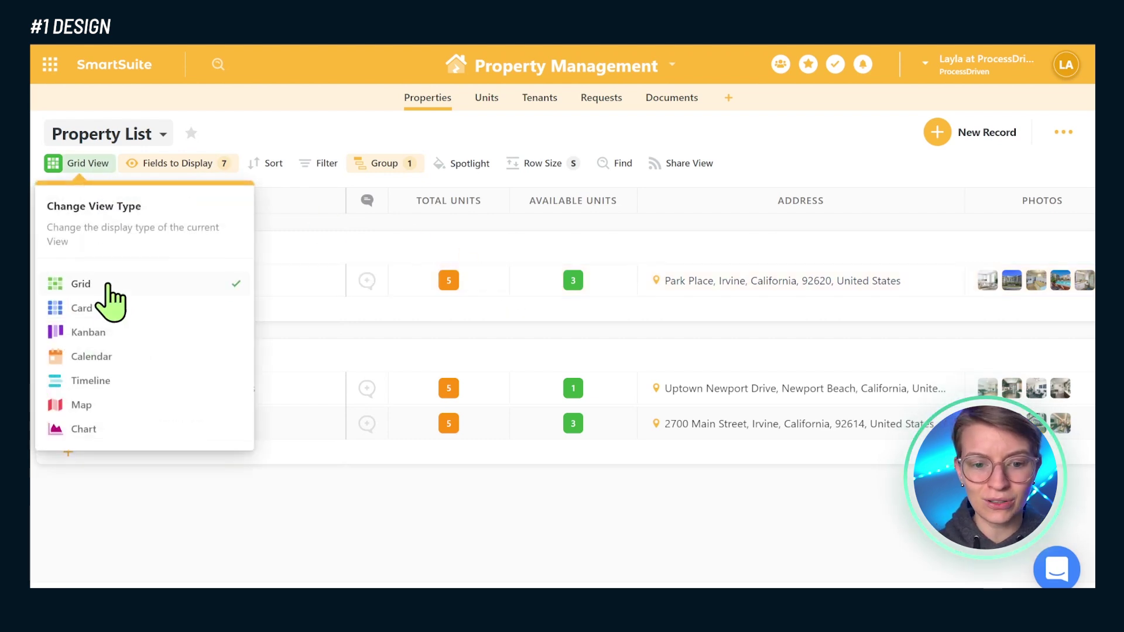
pyautogui.click(114, 308)
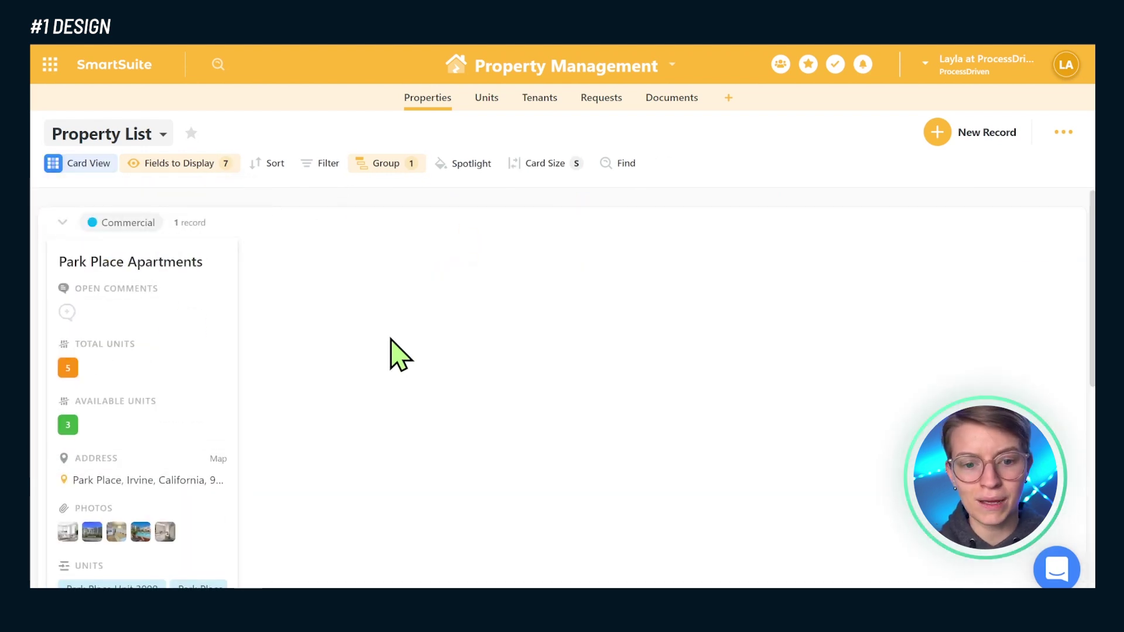
pyautogui.scroll(-5, 316, 340)
pyautogui.scroll(-1, 319, 346)
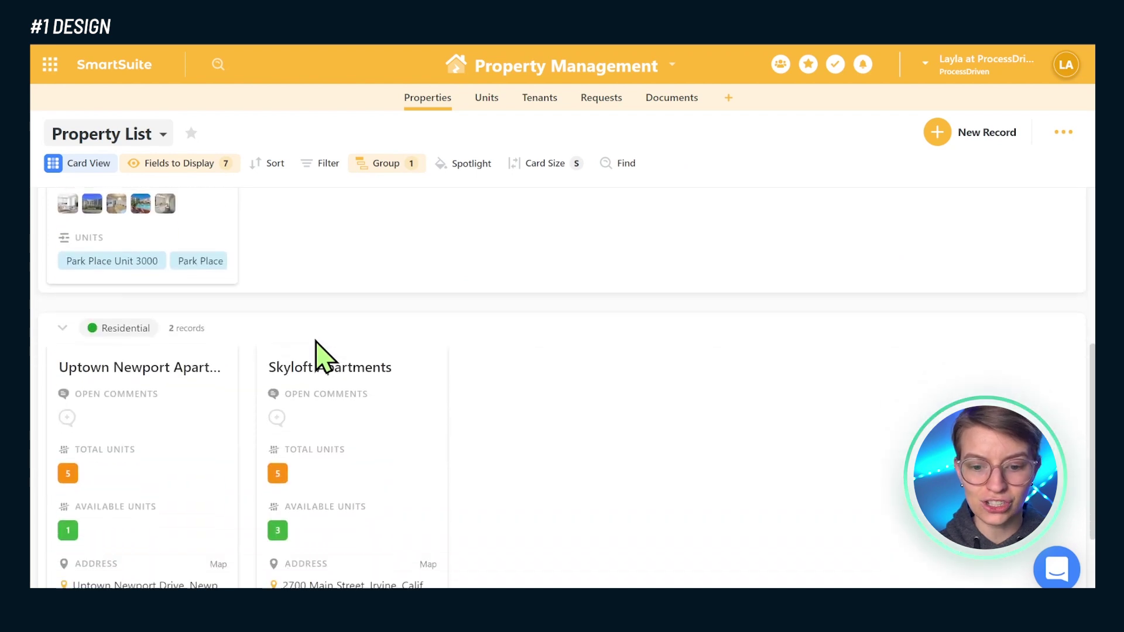
pyautogui.click(391, 165)
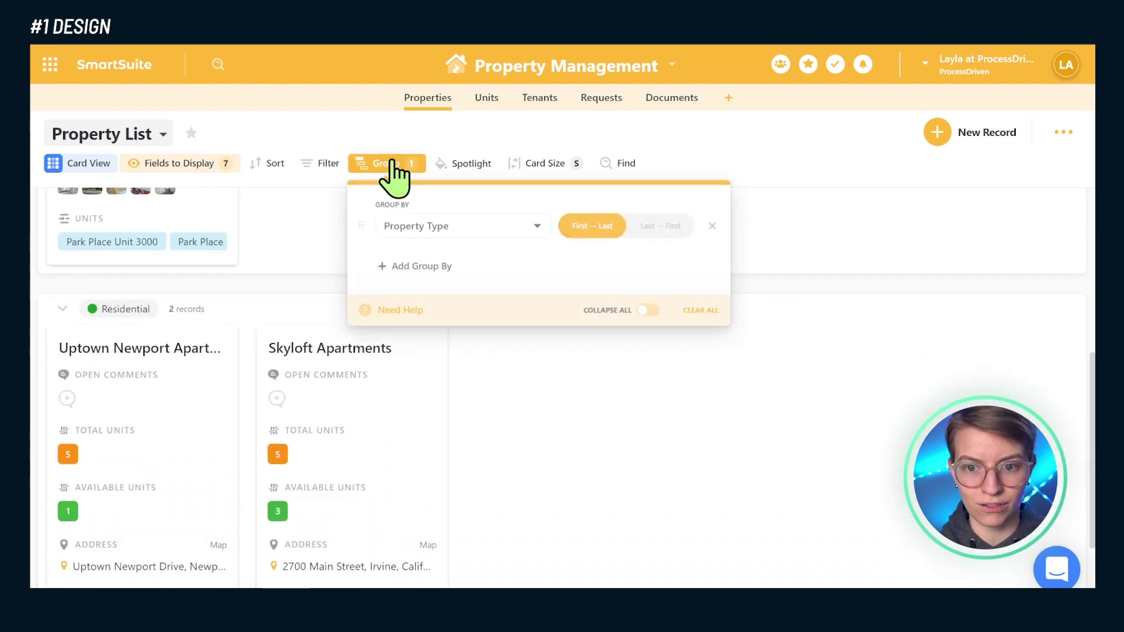
pyautogui.click(391, 165)
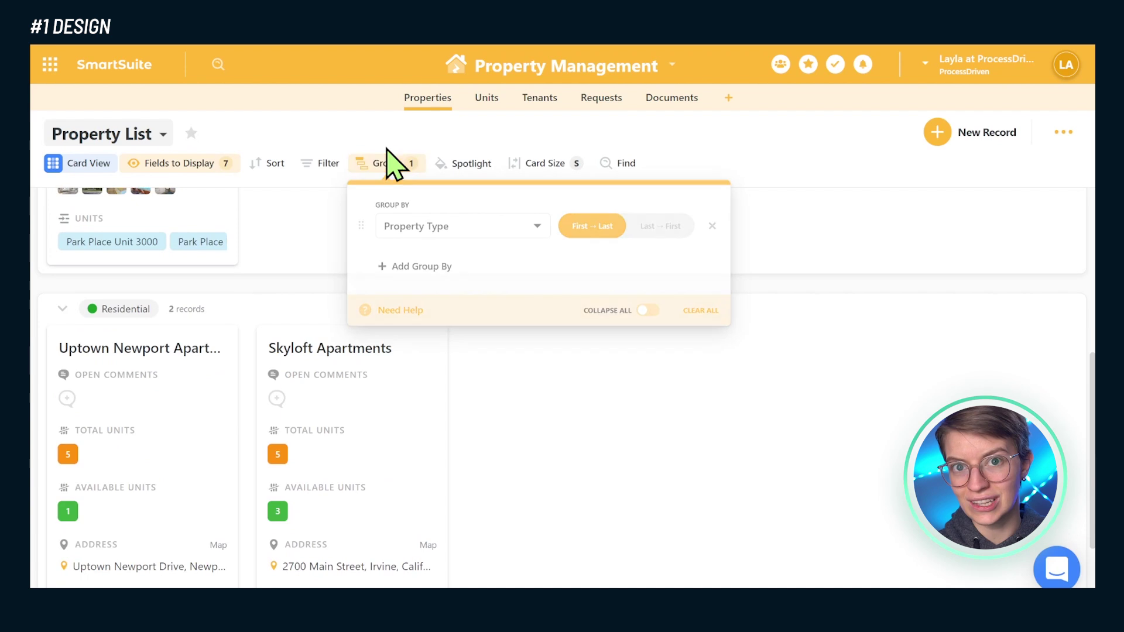
pyautogui.scroll(5, 466, 246)
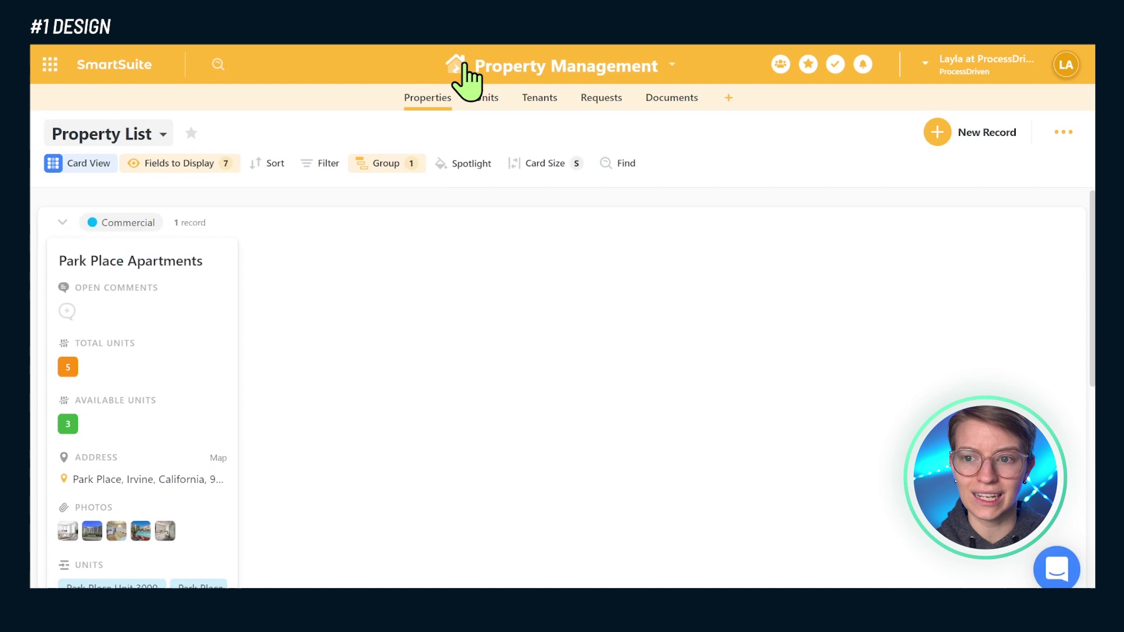
# Search the template gallery for 'property' and open the Property Management template's details
pyautogui.click(551, 43)
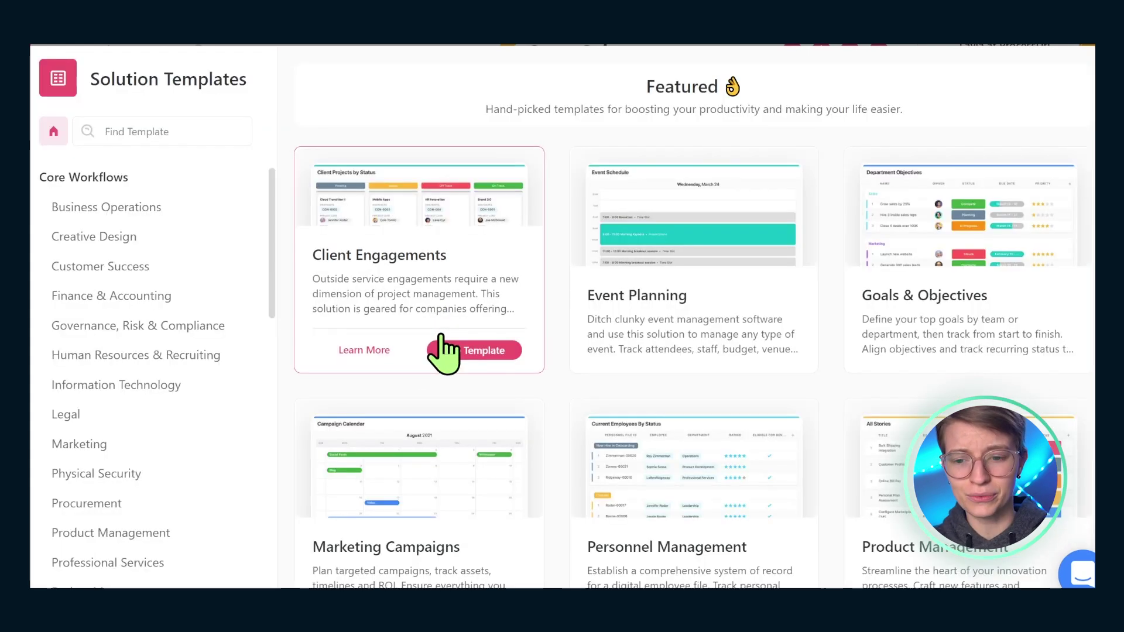
pyautogui.click(151, 137)
pyautogui.write('property')
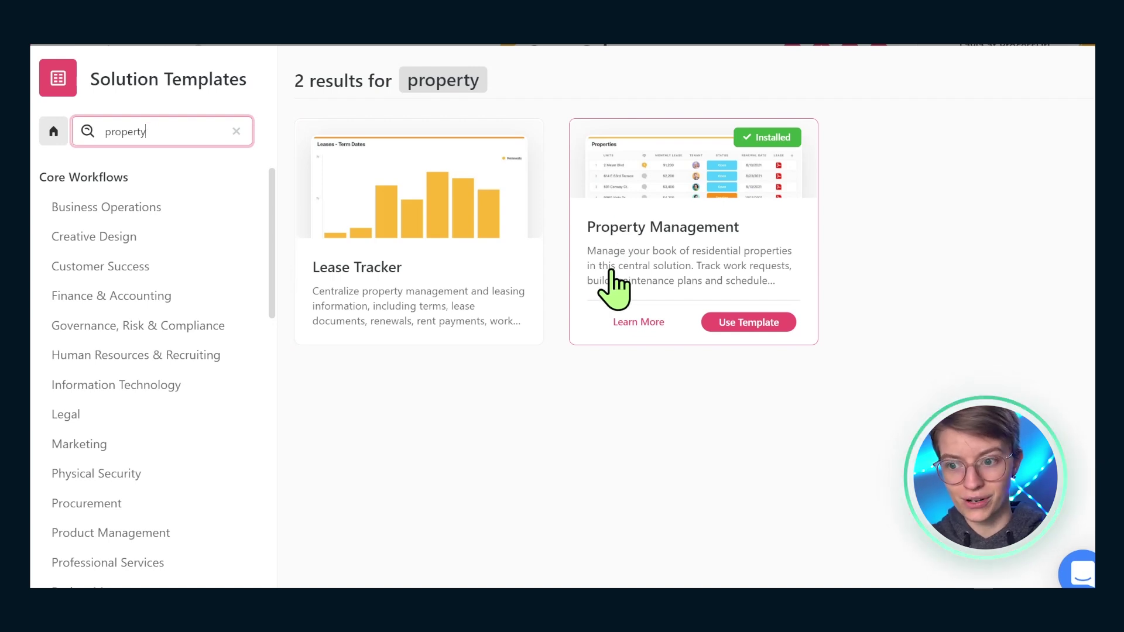
pyautogui.click(646, 261)
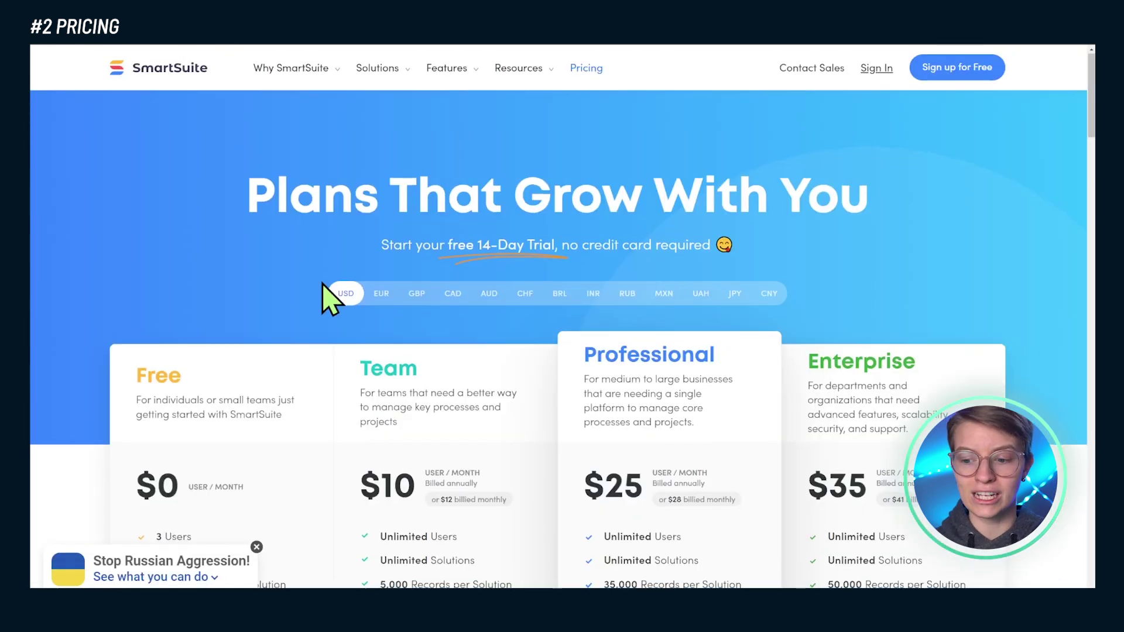
pyautogui.scroll(-4, 329, 296)
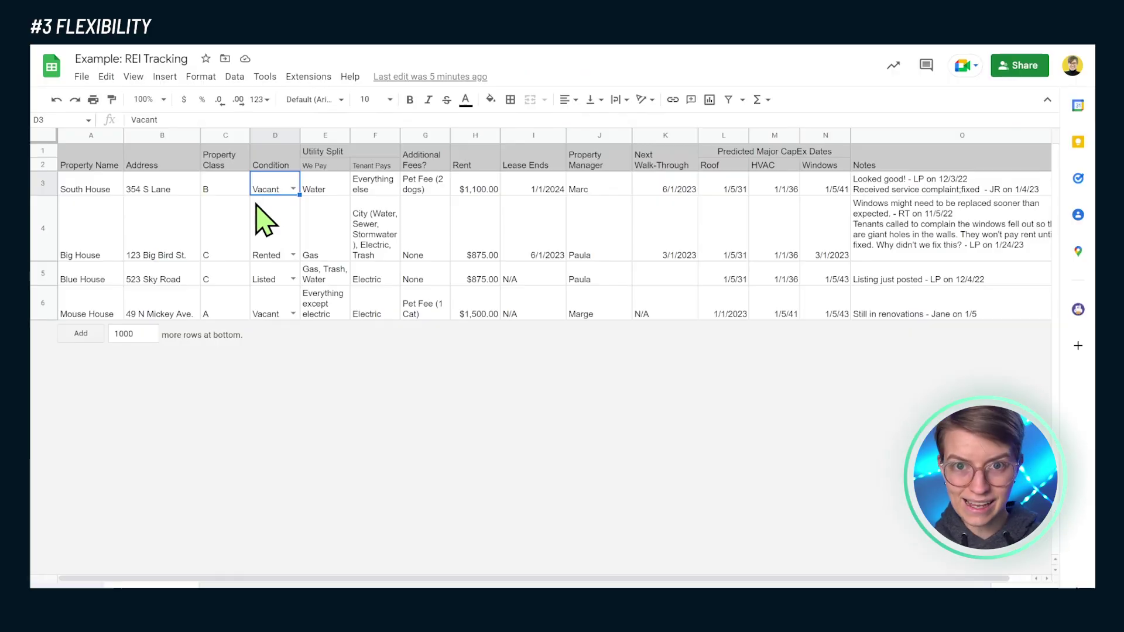
# Rename the merged A1:A2 header from Property Name to 'Name'
pyautogui.click(45, 182)
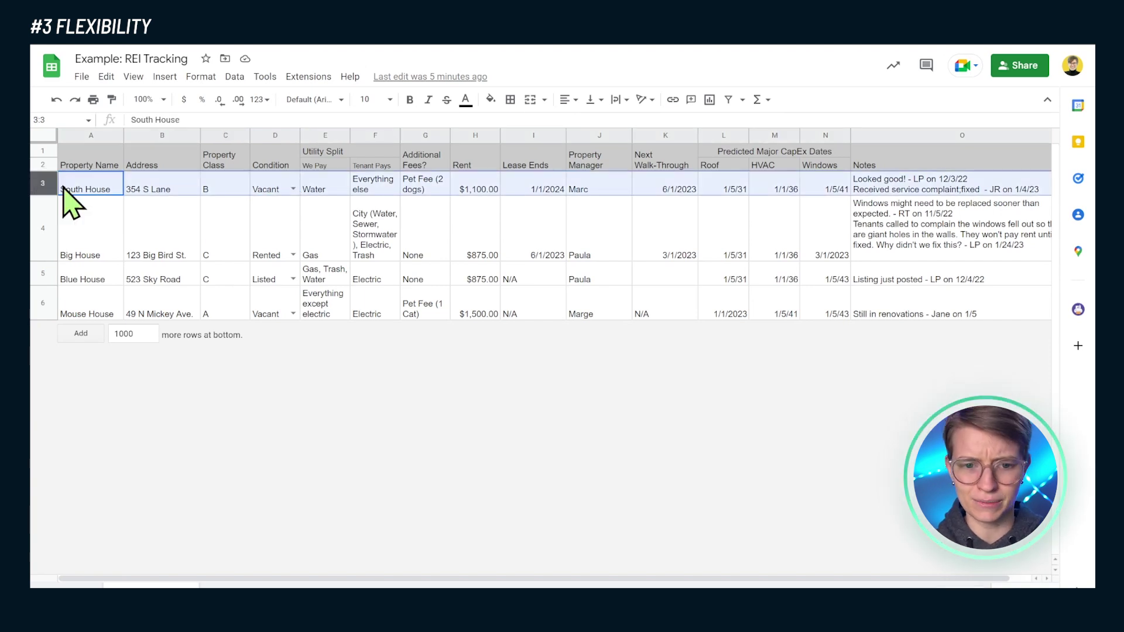
pyautogui.click(85, 166)
pyautogui.write('Name')
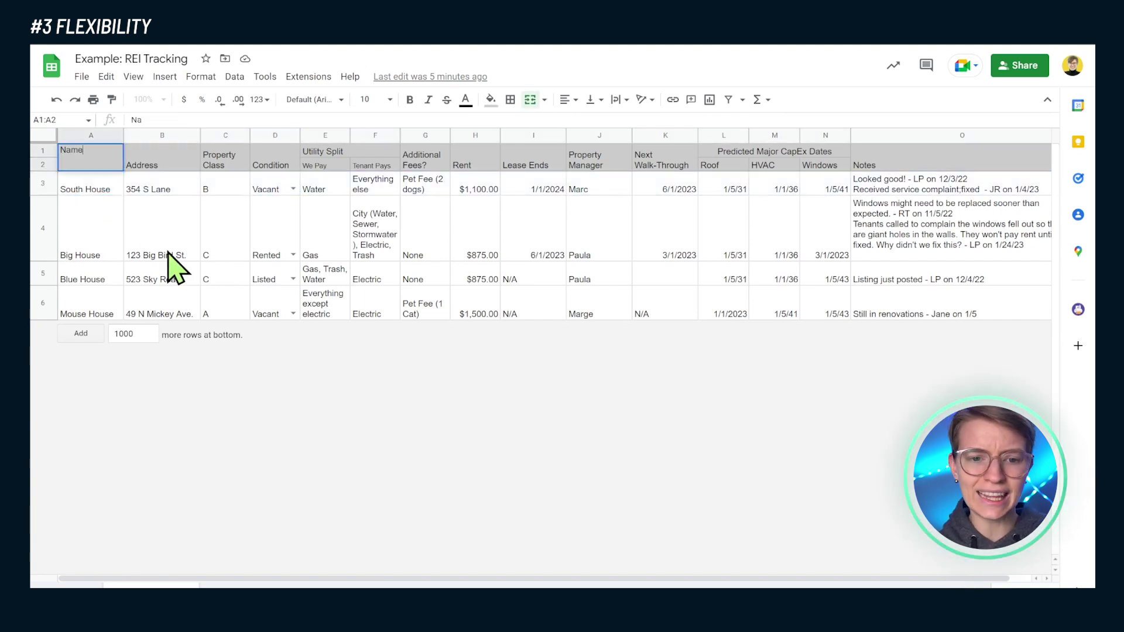
pyautogui.press('Return')
pyautogui.click(468, 191)
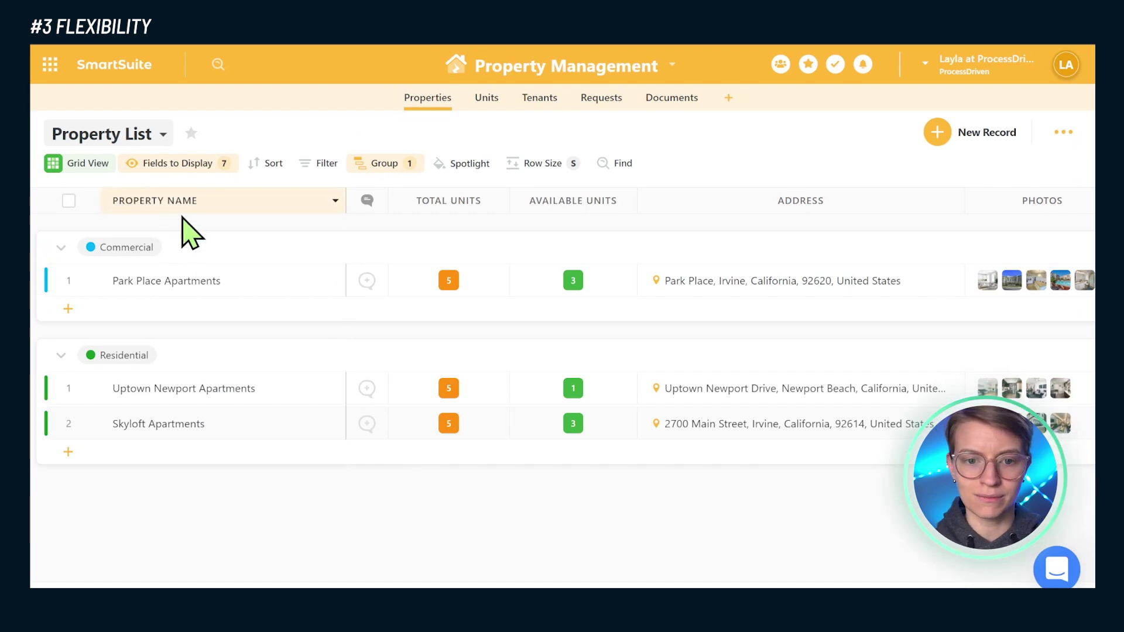
# Rename the SmartSuite Property Name field to 'Name'
pyautogui.click(199, 200)
pyautogui.write('Name')
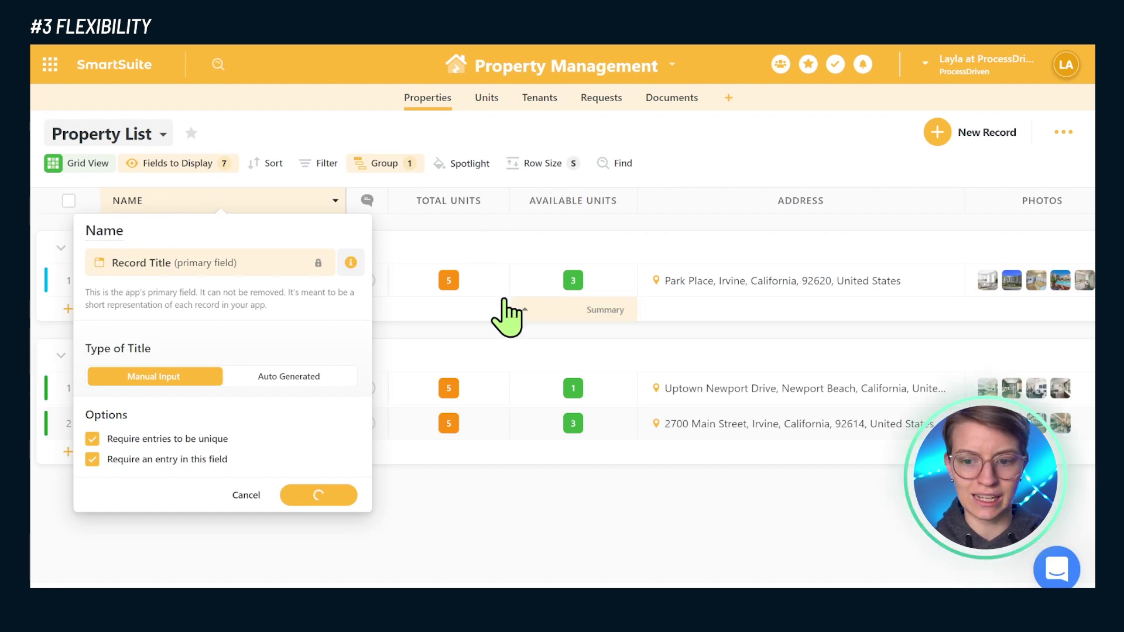
pyautogui.click(446, 293)
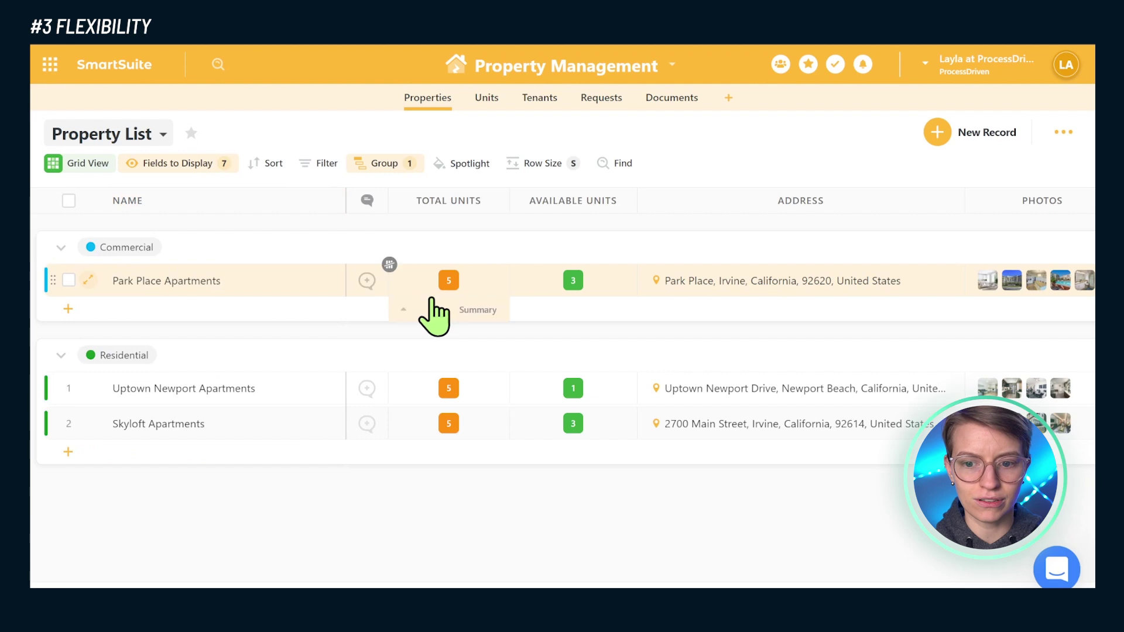
# Show the Total Units sum per group and review the Fields to Display list
pyautogui.click(427, 308)
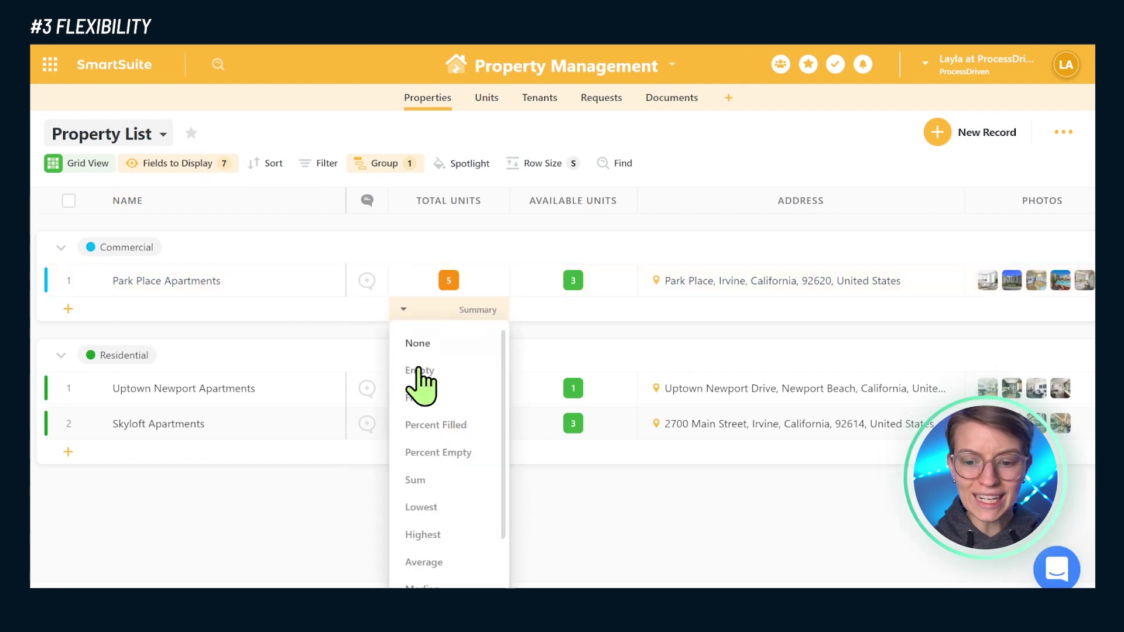
pyautogui.click(429, 481)
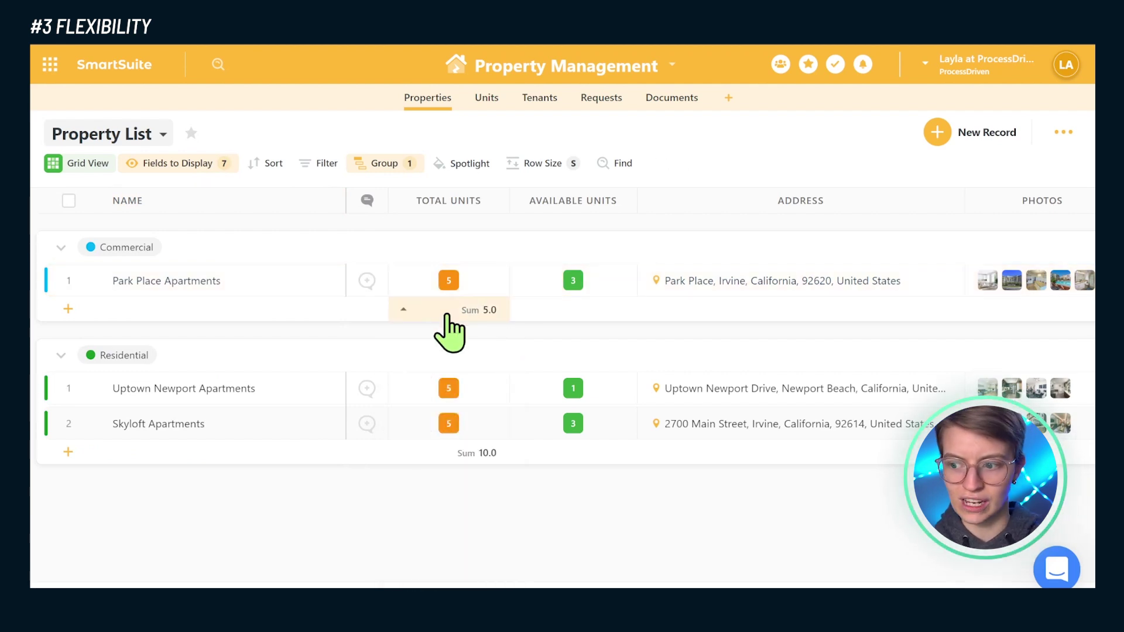
pyautogui.click(196, 163)
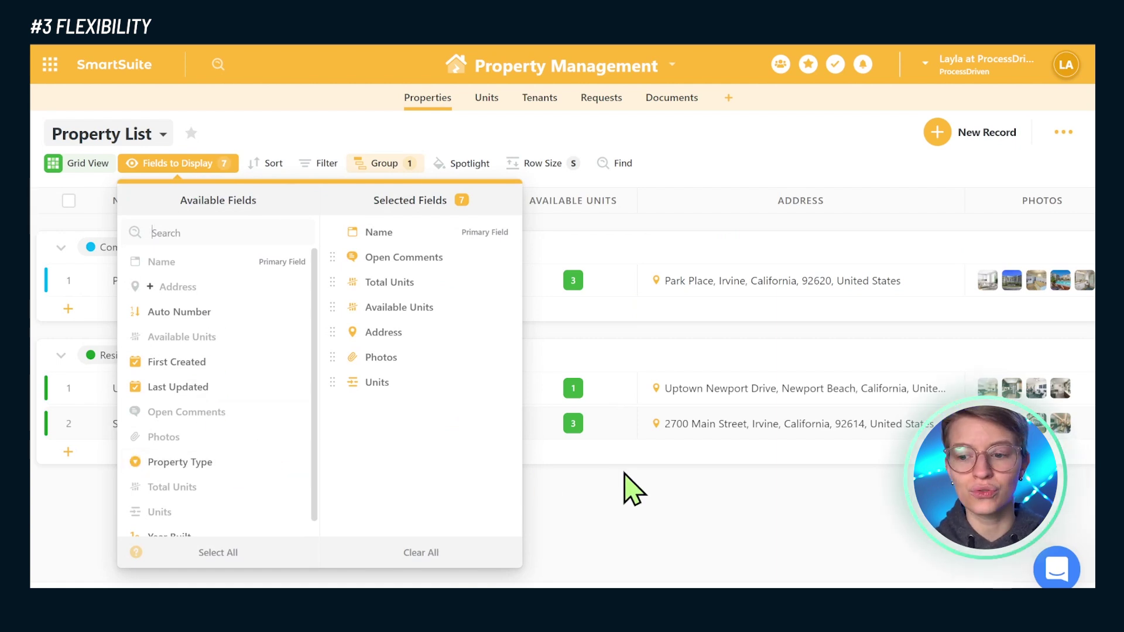
pyautogui.click(696, 281)
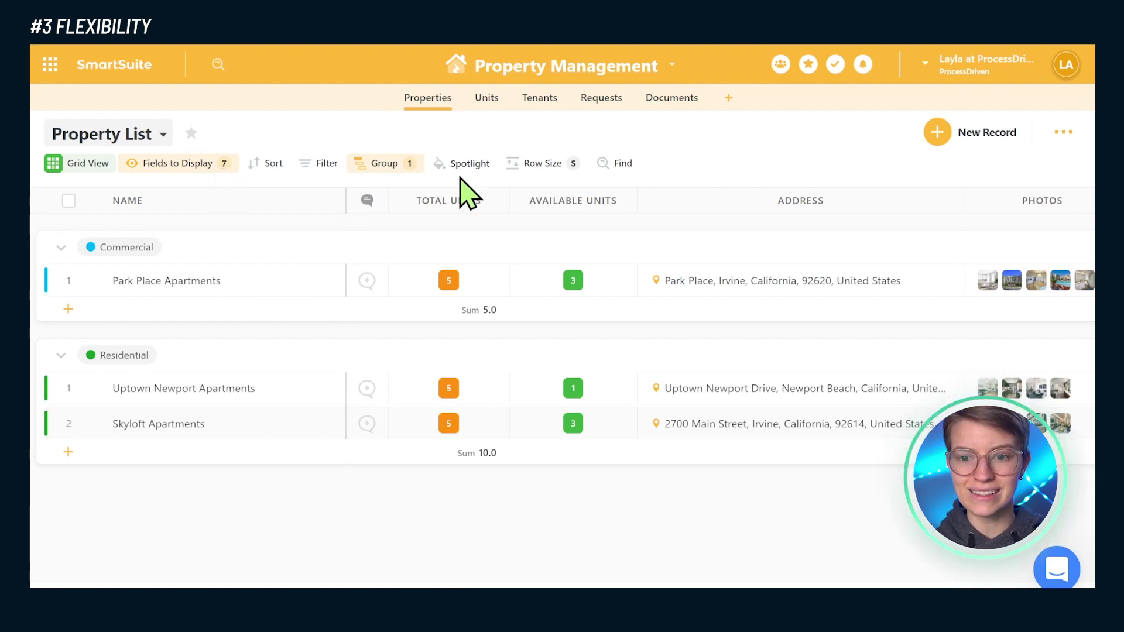
# Override the Properties app's solution permissions and pick a workspace member to grant access
pyautogui.click(456, 101)
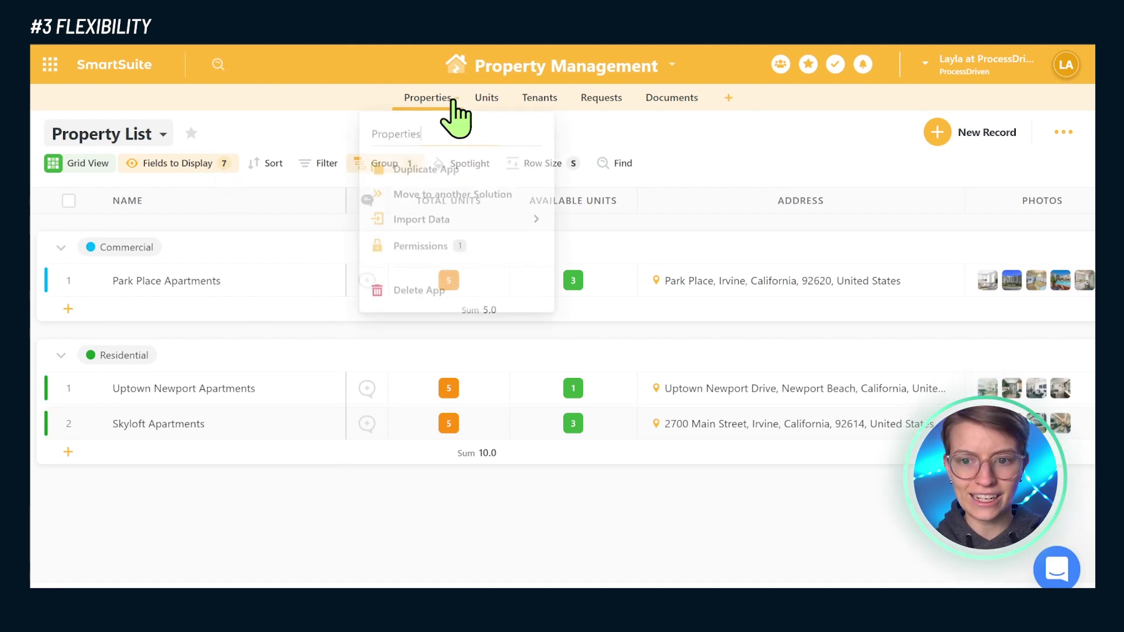
pyautogui.click(461, 244)
pyautogui.click(421, 380)
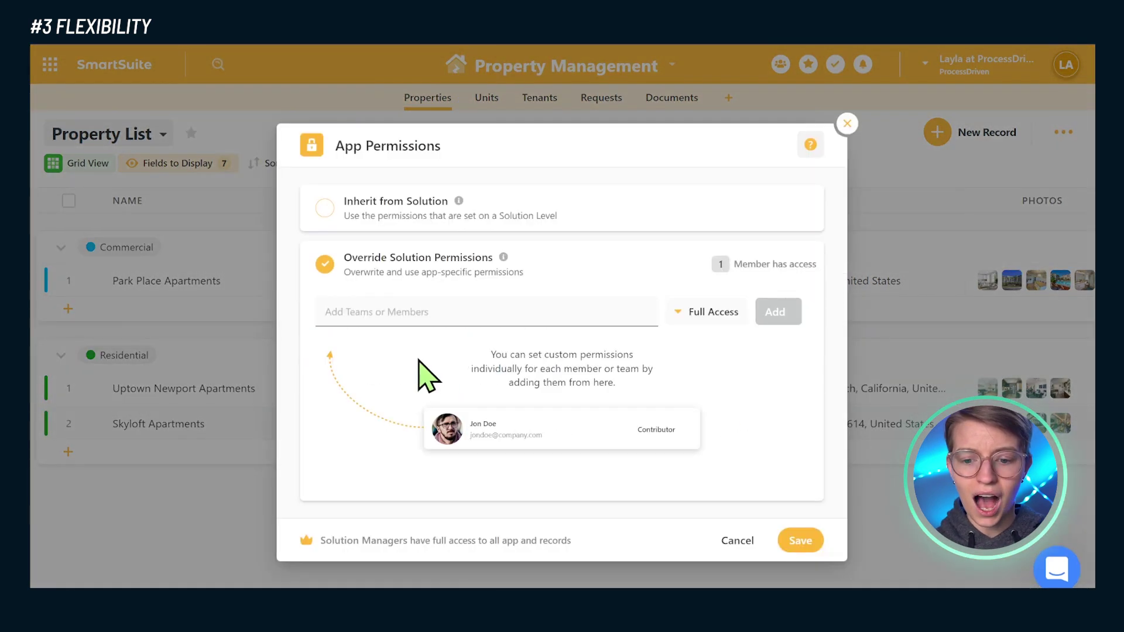
pyautogui.click(477, 305)
pyautogui.write('layla')
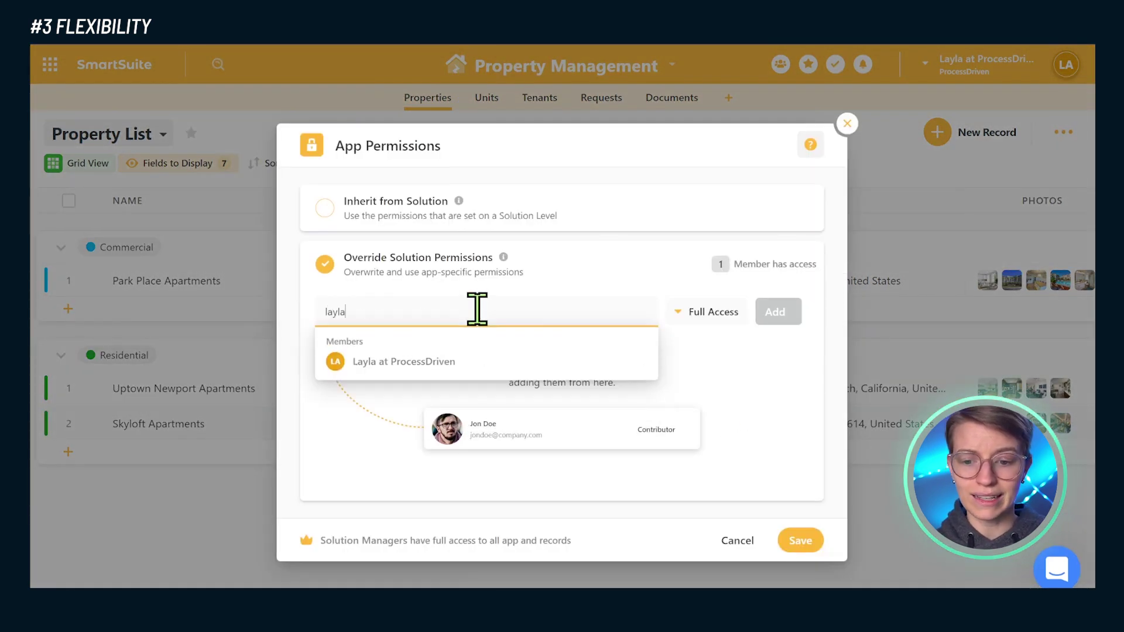
pyautogui.click(456, 367)
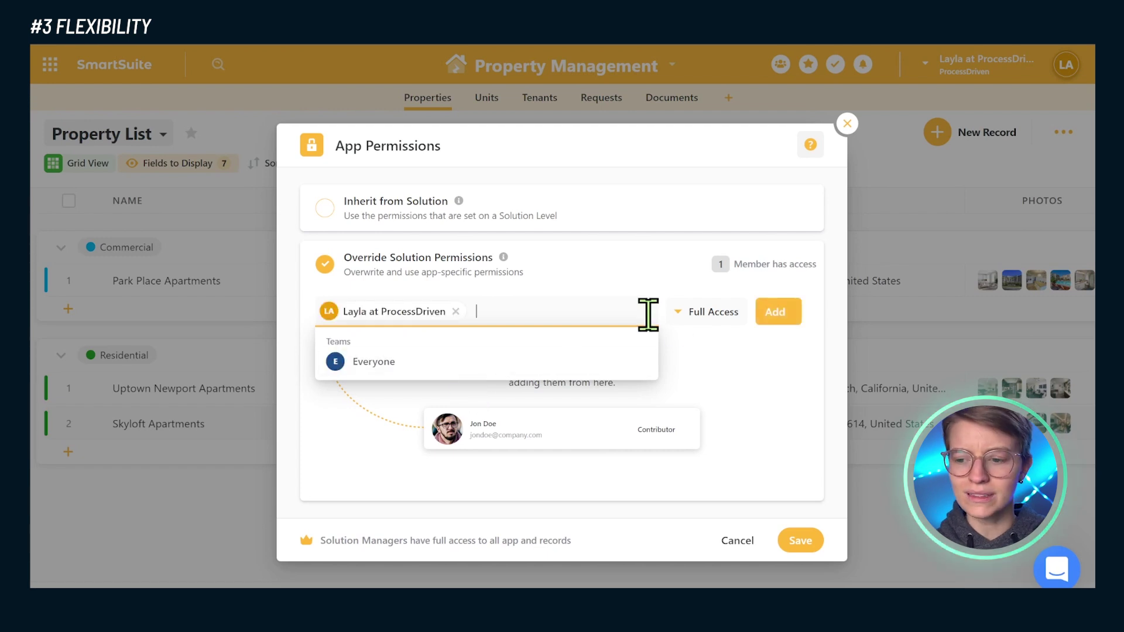
pyautogui.click(729, 316)
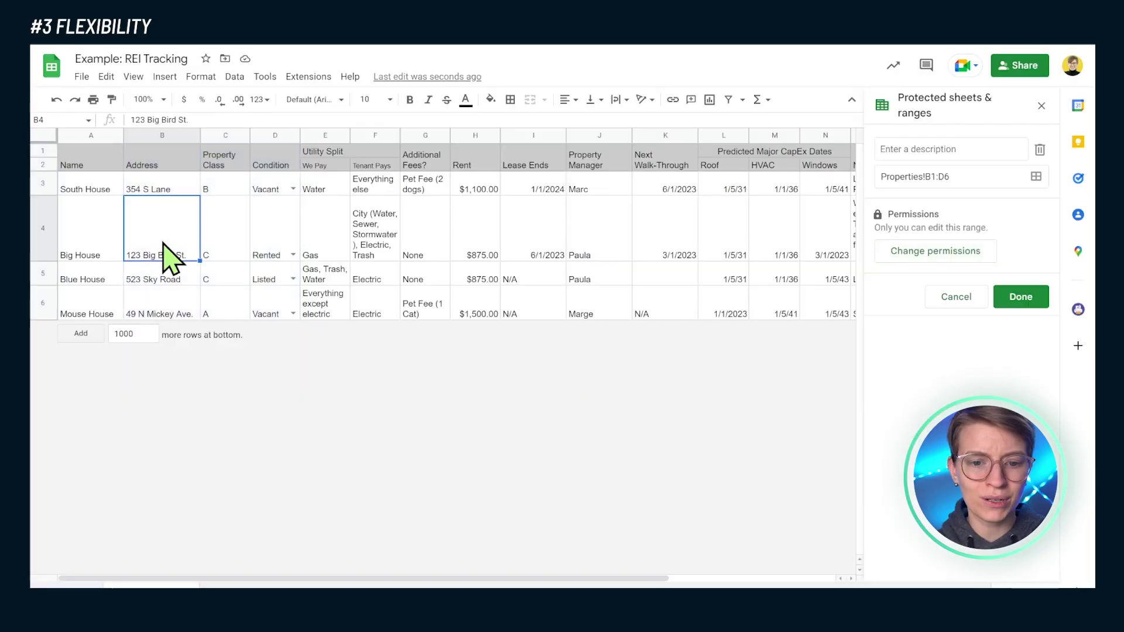
# Test the protection by committing edits to Big House's address and HVAC date ('kl')
pyautogui.press('Return')
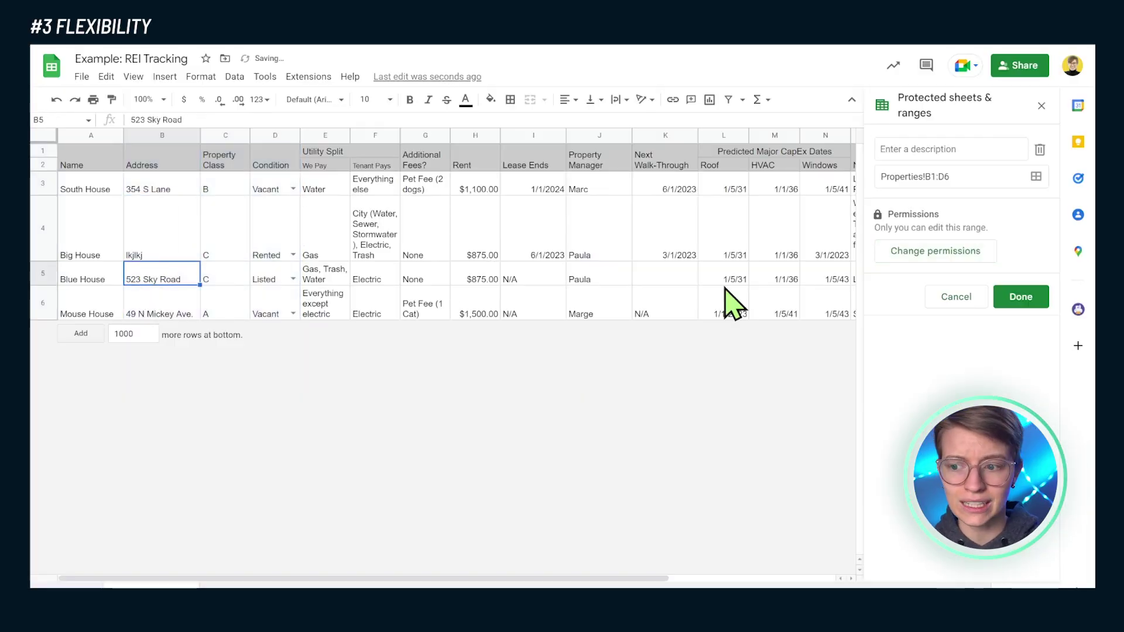
pyautogui.click(791, 246)
pyautogui.write('kl')
pyautogui.press('Return')
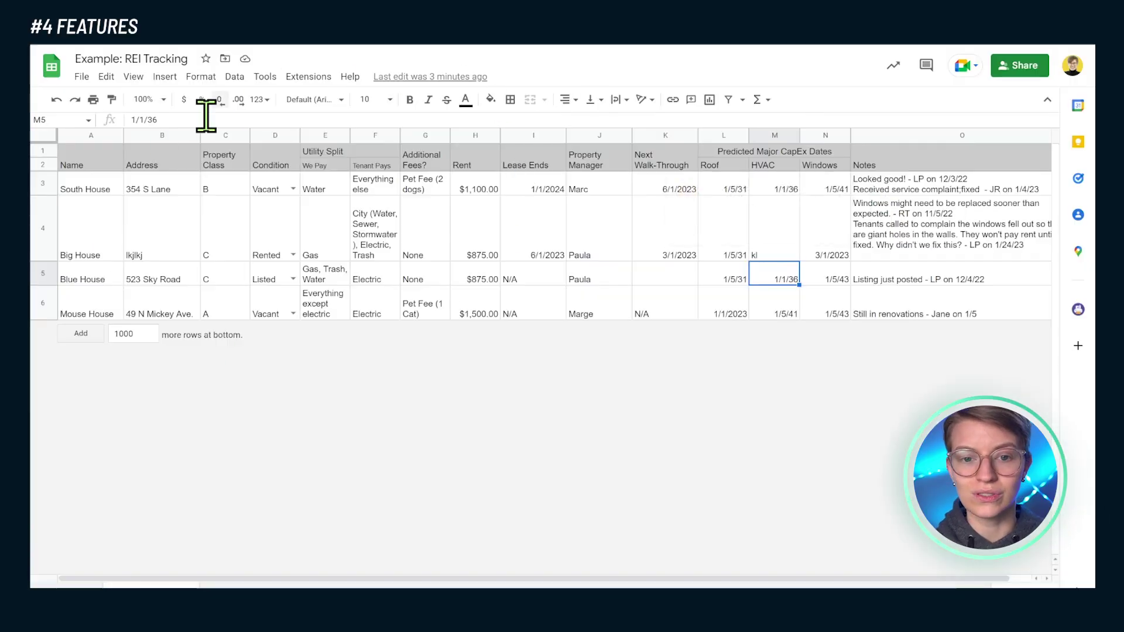
pyautogui.click(310, 78)
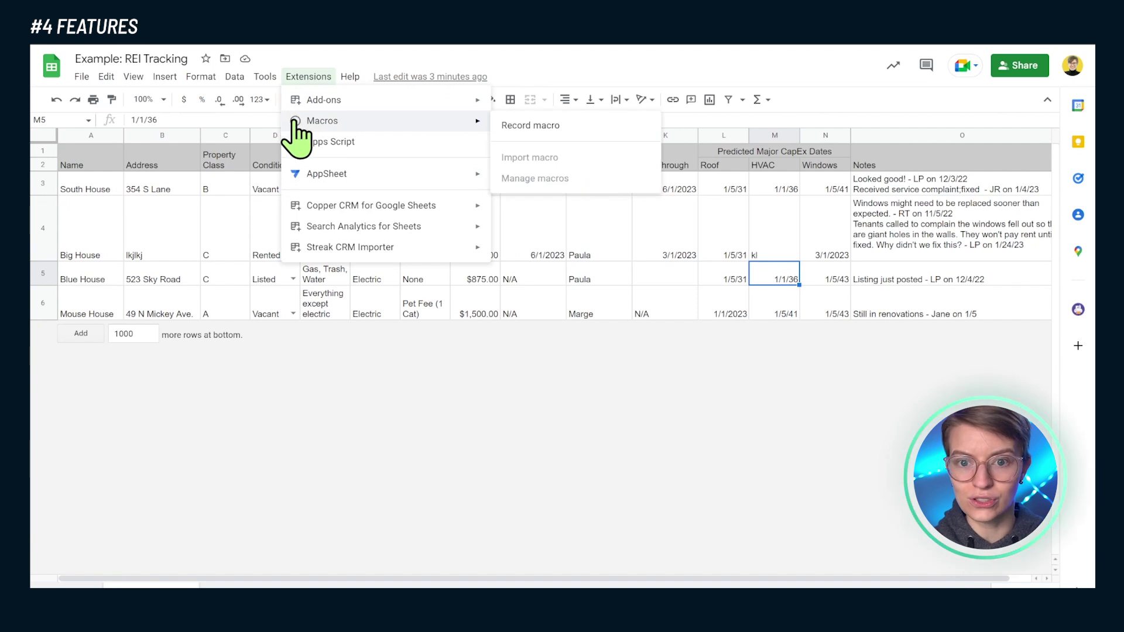
pyautogui.moveTo(292, 122)
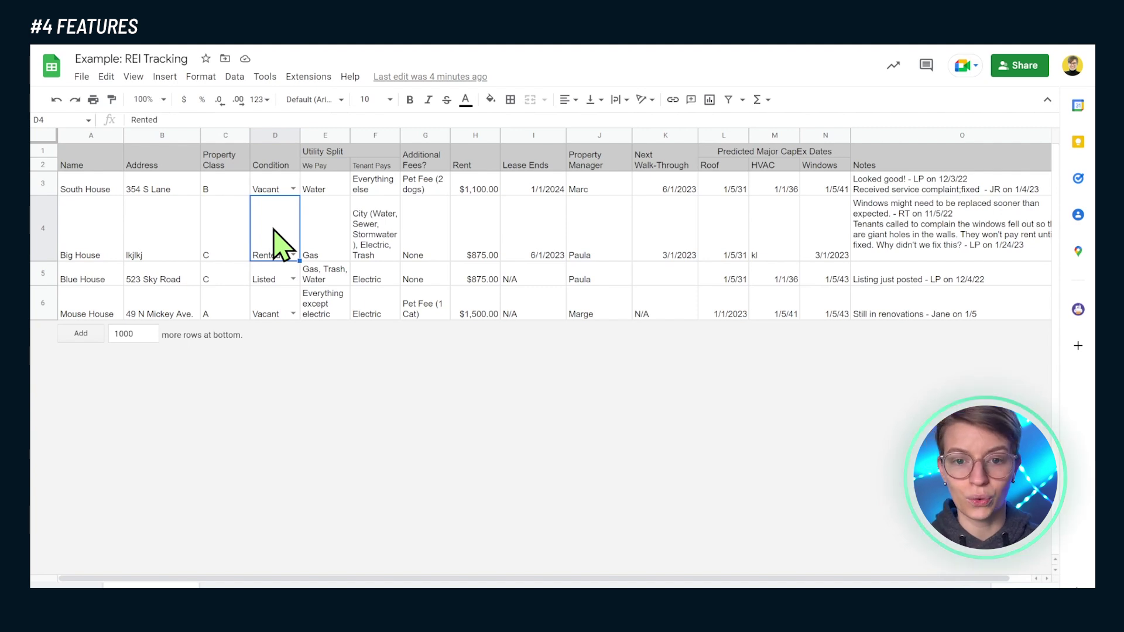
# Select South House's cell C3 and open the Custom date and time format dialog
pyautogui.click(237, 189)
pyautogui.click(201, 76)
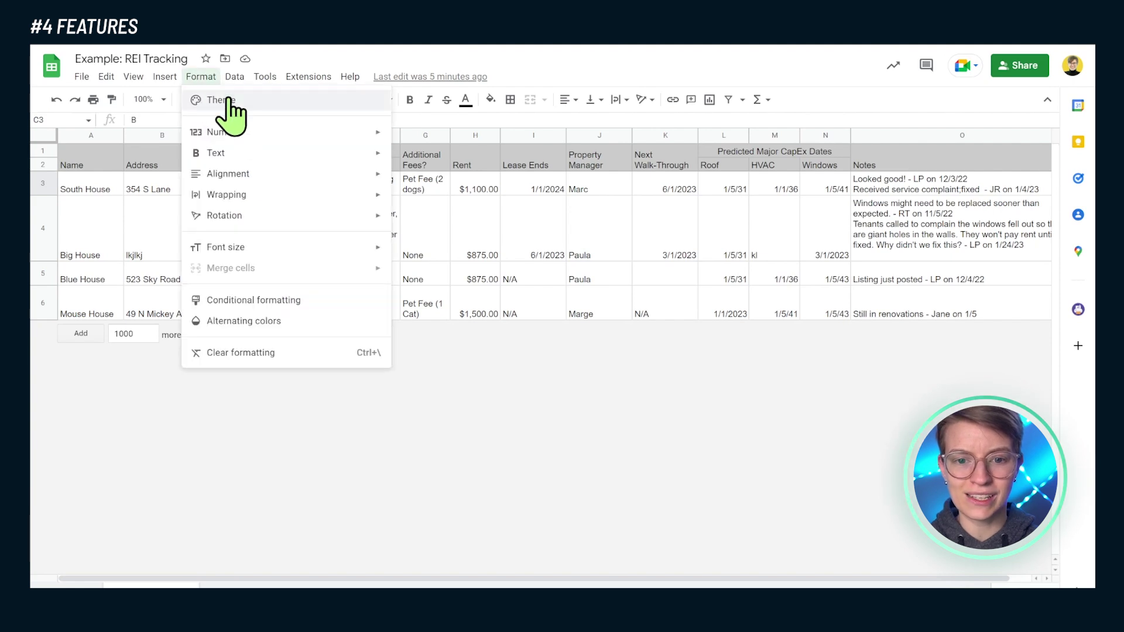
pyautogui.moveTo(237, 135)
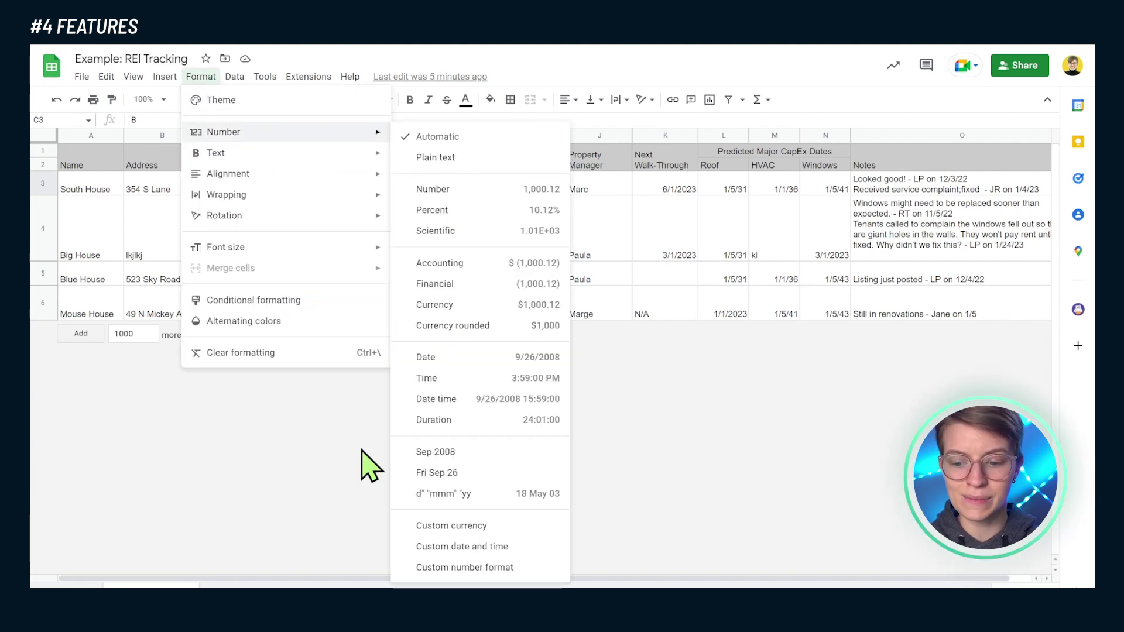
pyautogui.click(485, 549)
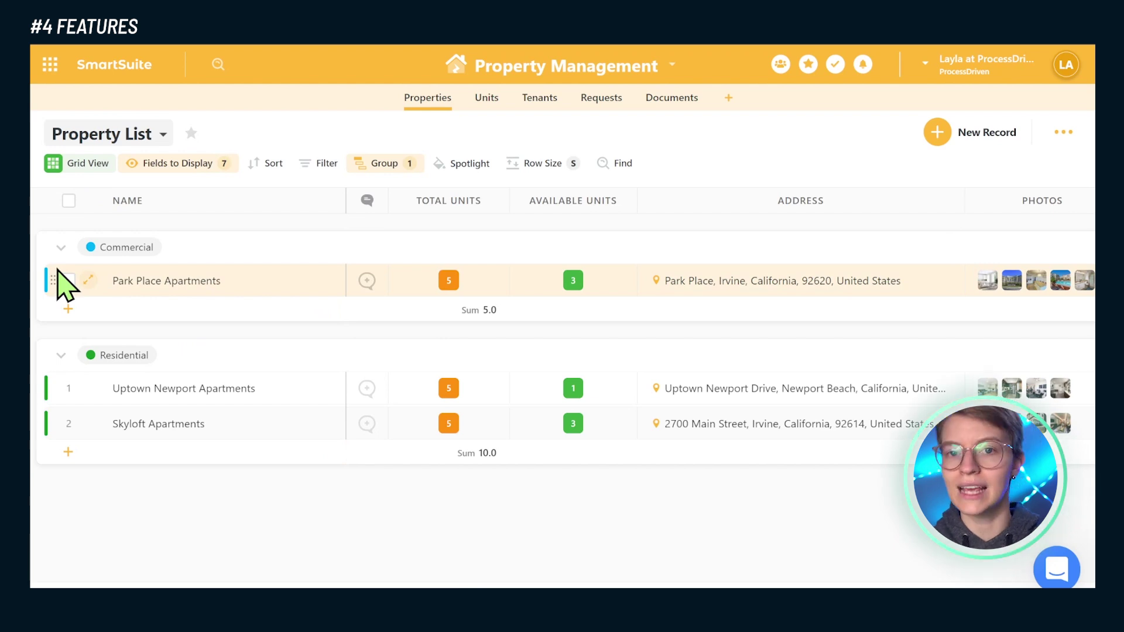
# Show the Property List on a map by Address, then switch it back to card view
pyautogui.click(88, 169)
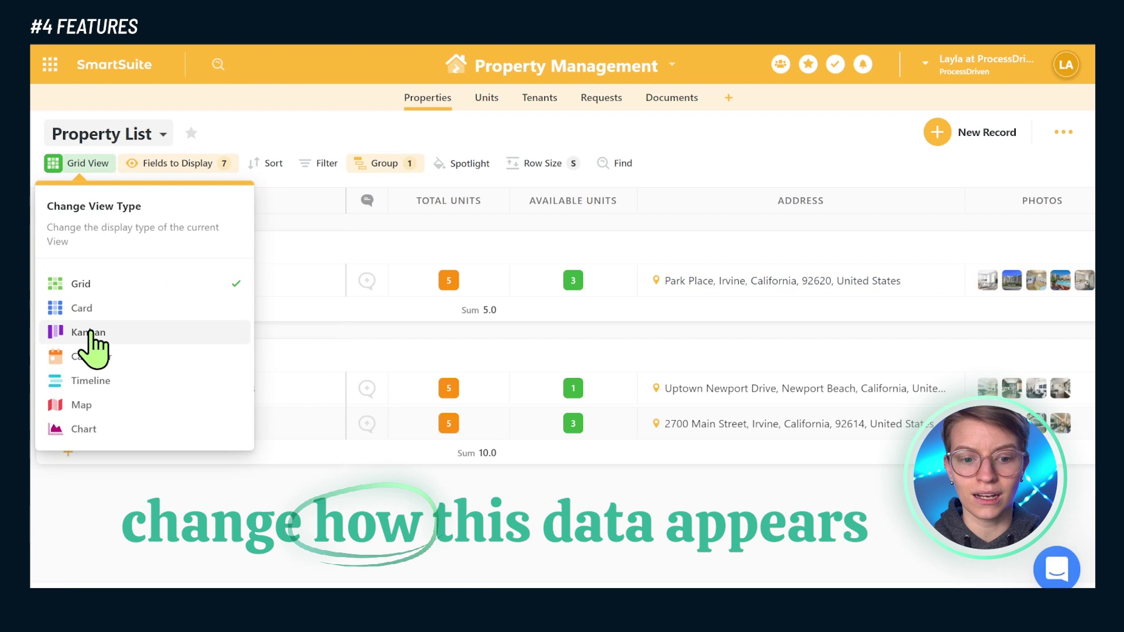
pyautogui.click(103, 405)
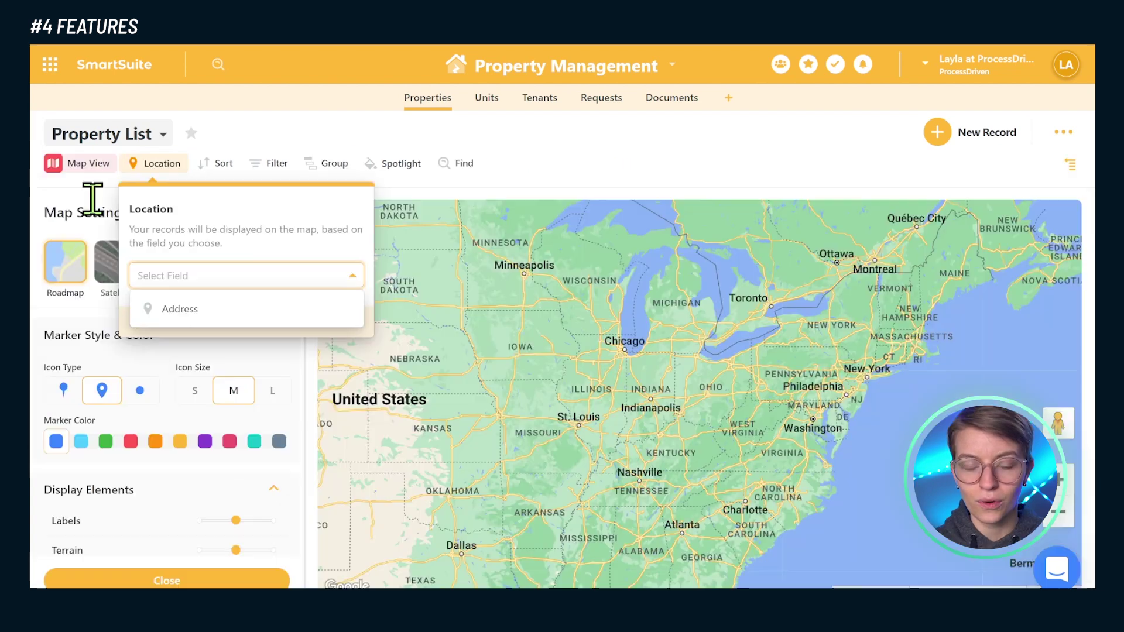
pyautogui.click(236, 316)
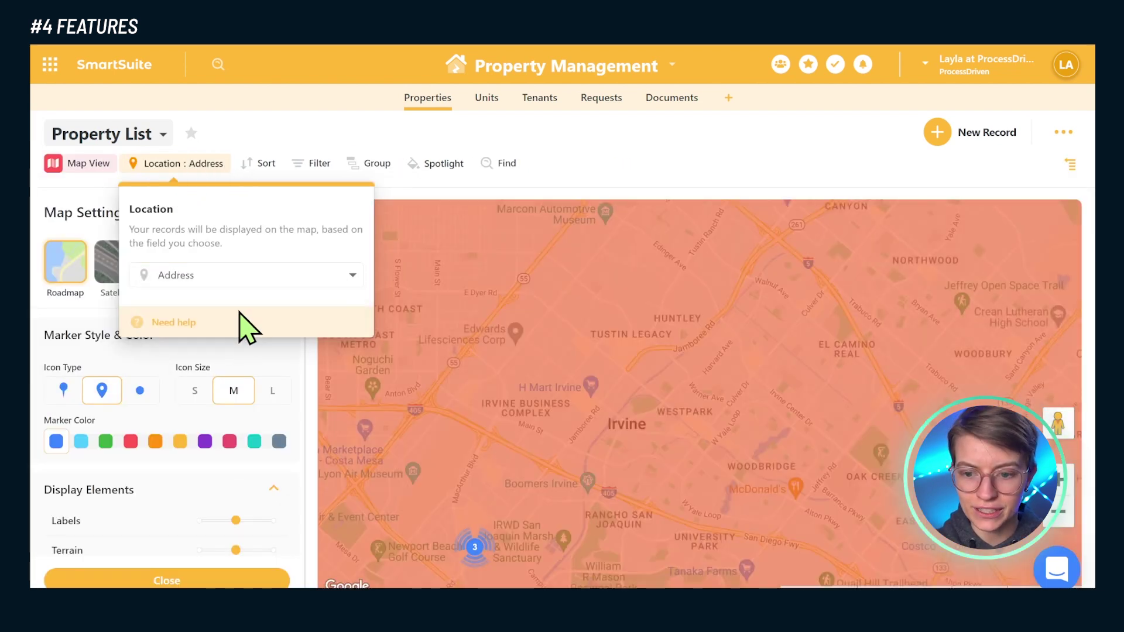
pyautogui.scroll(-5, 464, 484)
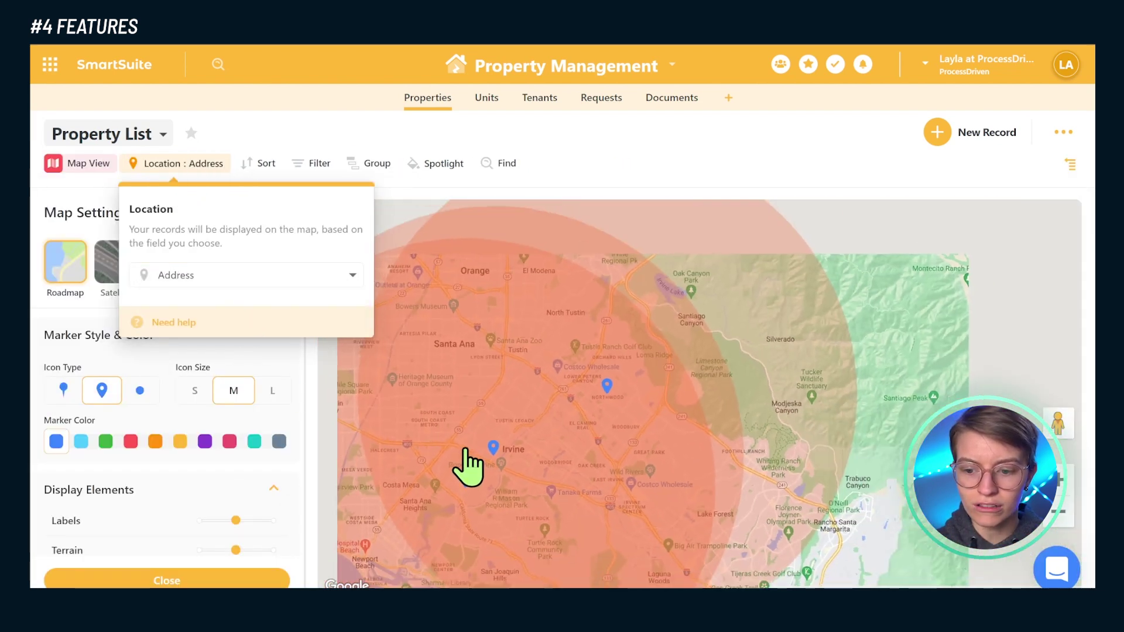
pyautogui.scroll(-2, 468, 463)
pyautogui.scroll(3, 475, 433)
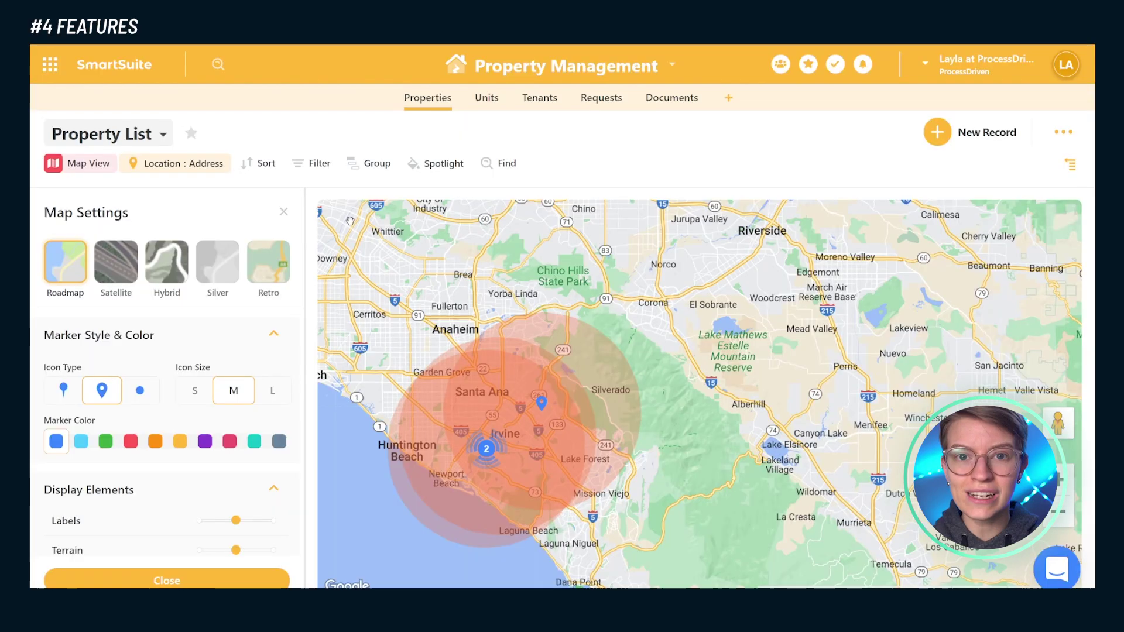
pyautogui.click(77, 172)
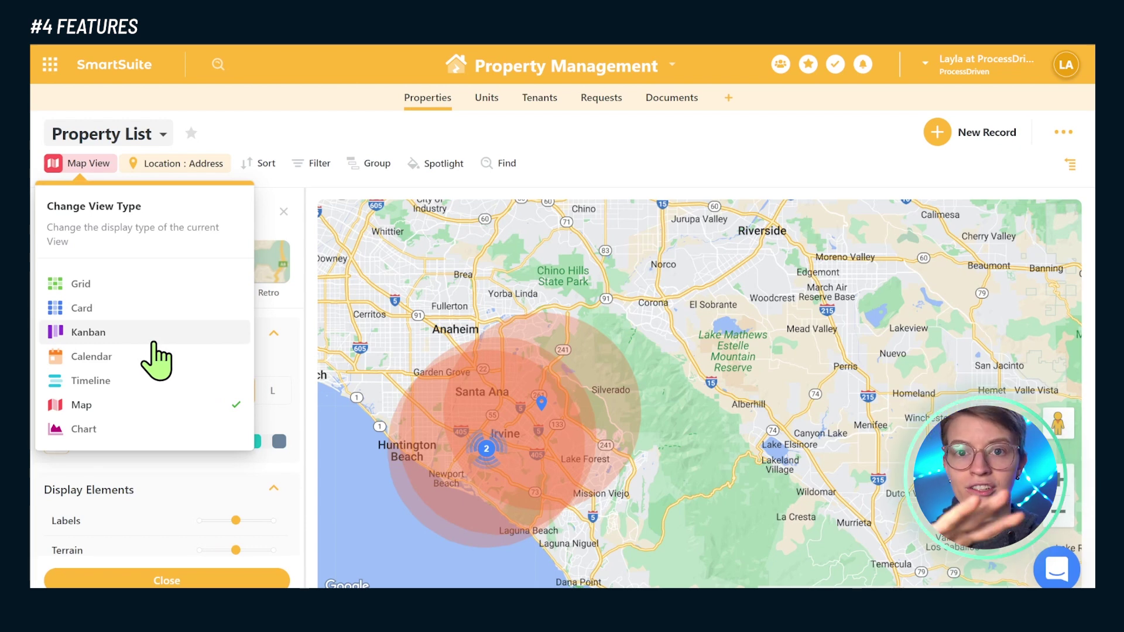
pyautogui.click(134, 313)
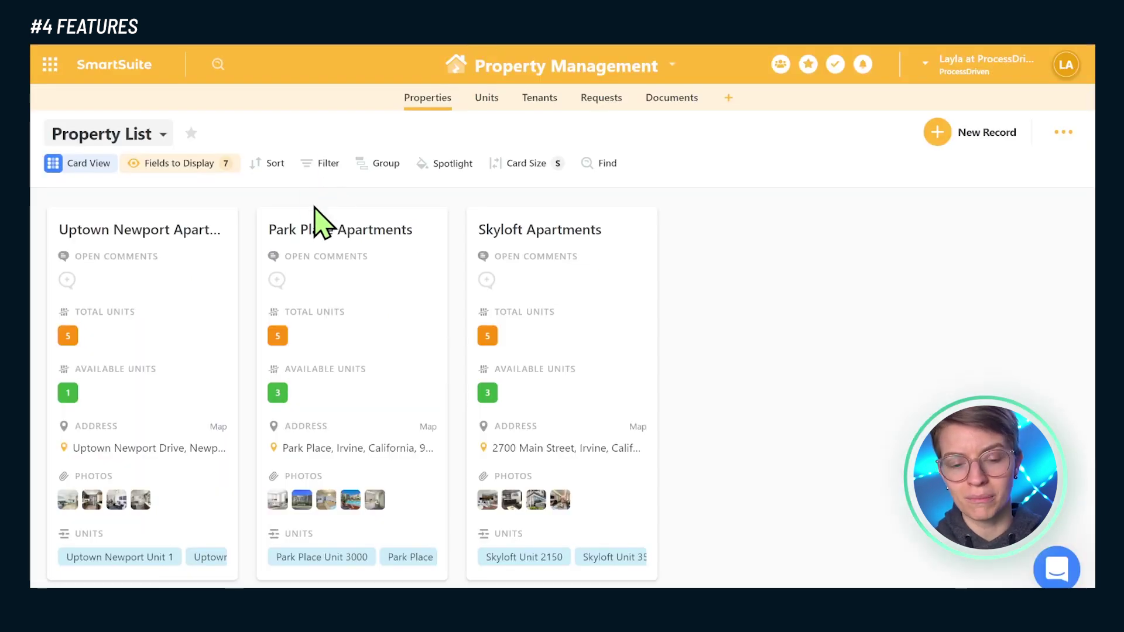
# Open the Uptown Newport Apartments record and add a Checklist field to it
pyautogui.click(164, 230)
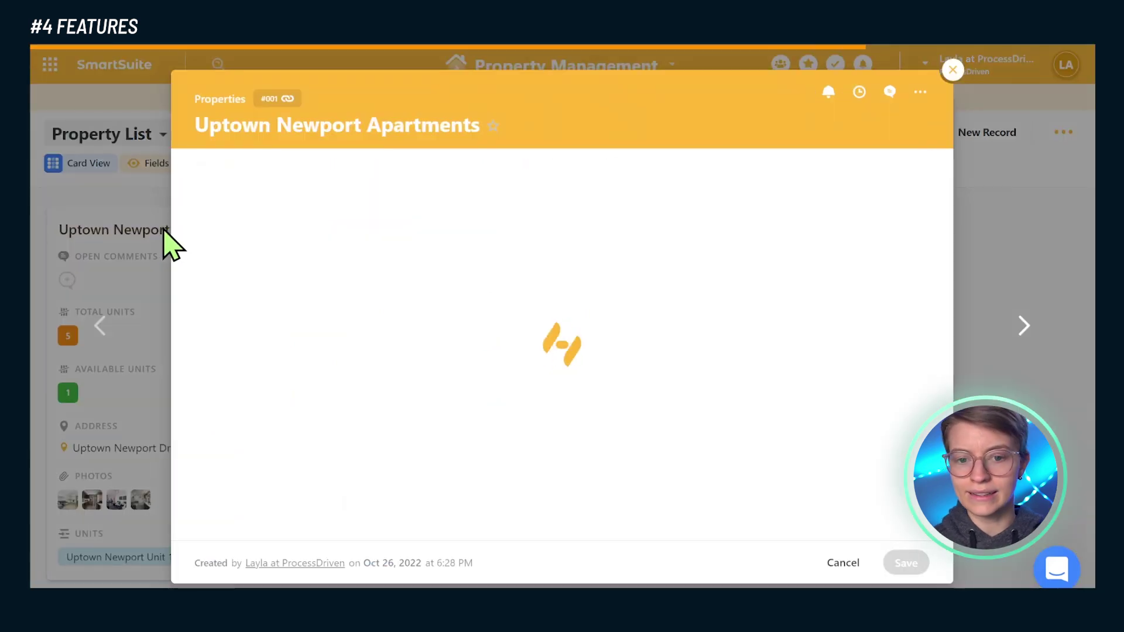
pyautogui.scroll(-7, 304, 231)
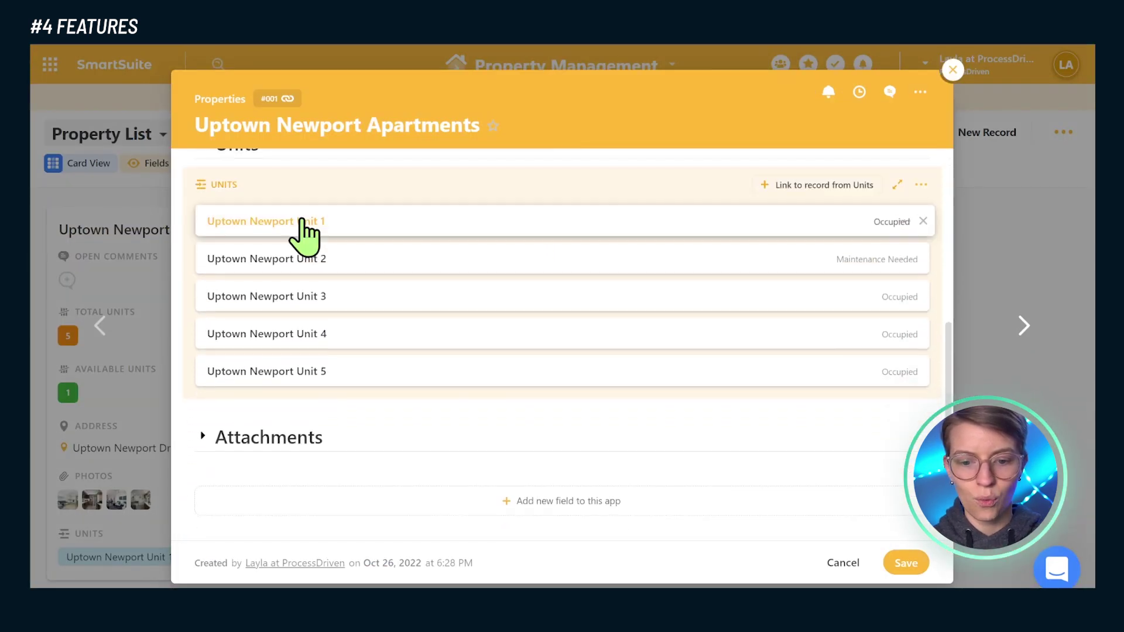
pyautogui.scroll(6, 246, 316)
pyautogui.click(920, 227)
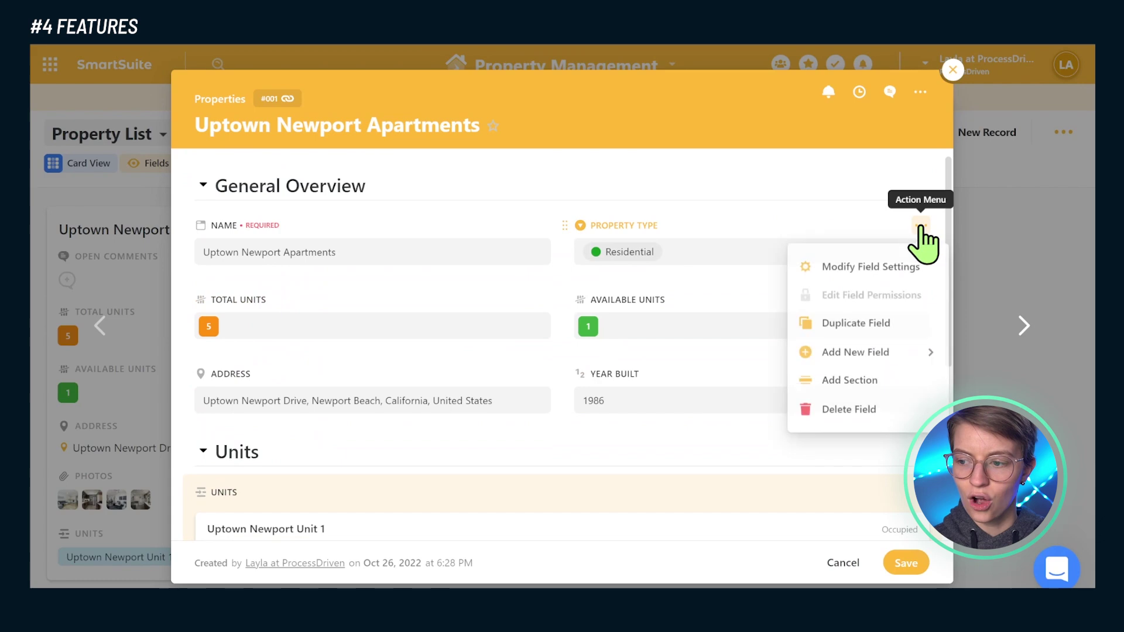
pyautogui.click(879, 354)
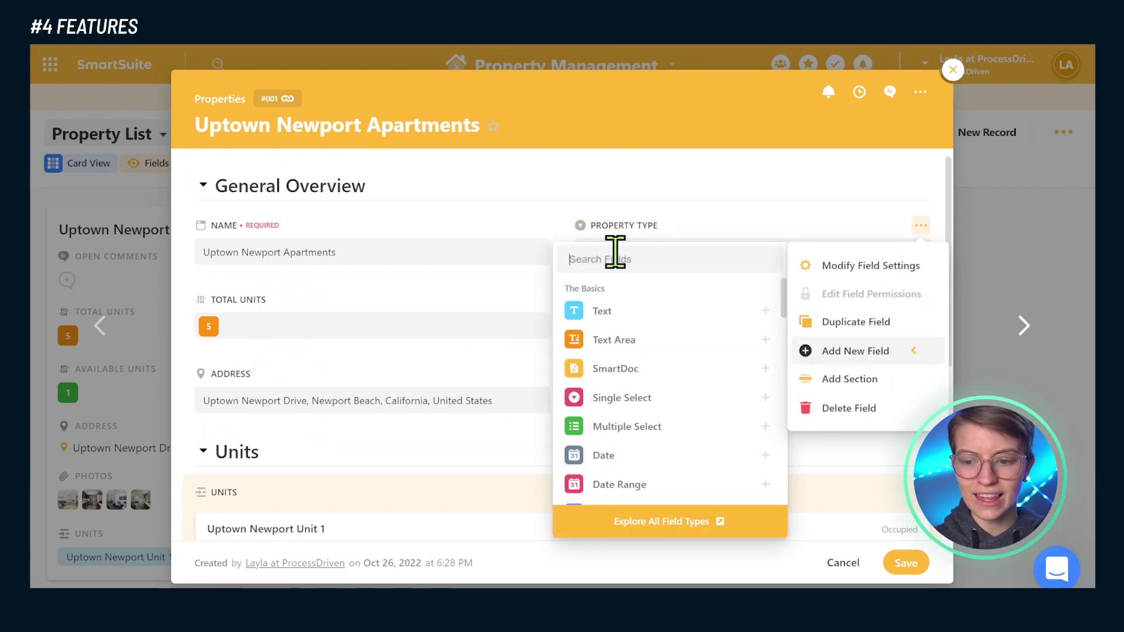
pyautogui.write('check')
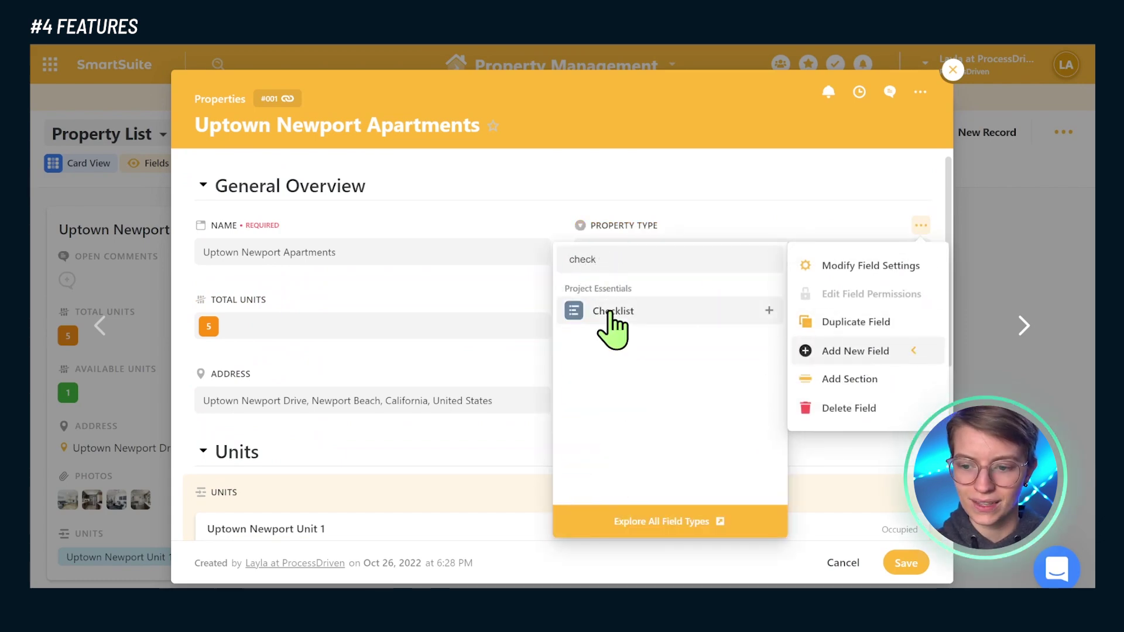
pyautogui.click(606, 310)
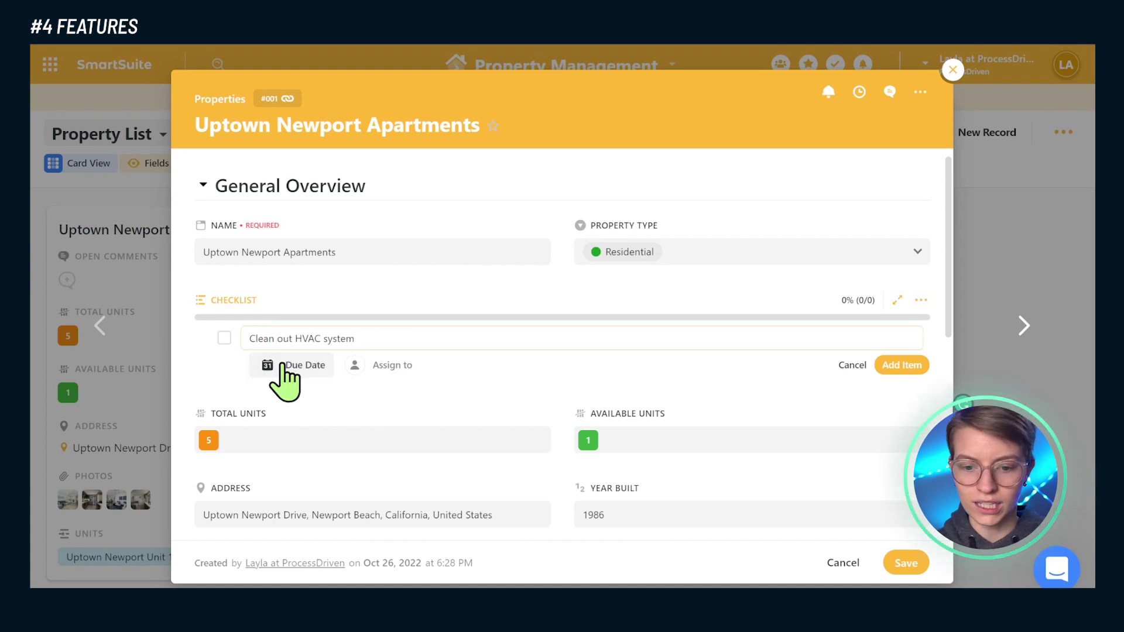
# Add checklist item 'Clean out HVAC system' due Oct 28 with an assignee, then close the record
pyautogui.click(281, 366)
pyautogui.click(350, 293)
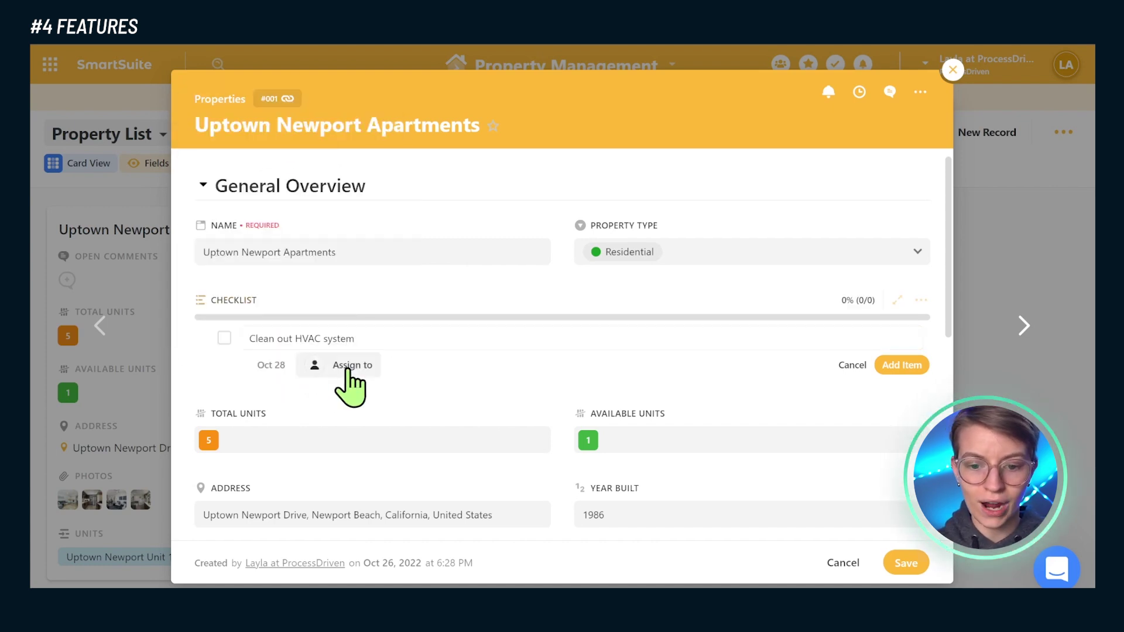
pyautogui.click(345, 366)
pyautogui.click(350, 439)
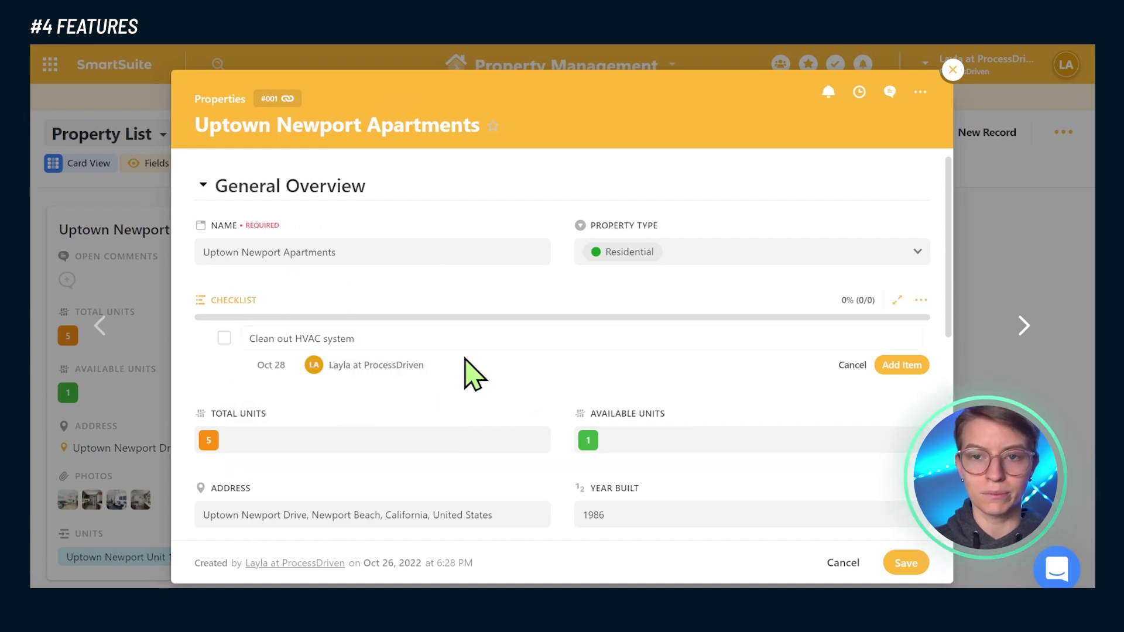
pyautogui.click(899, 366)
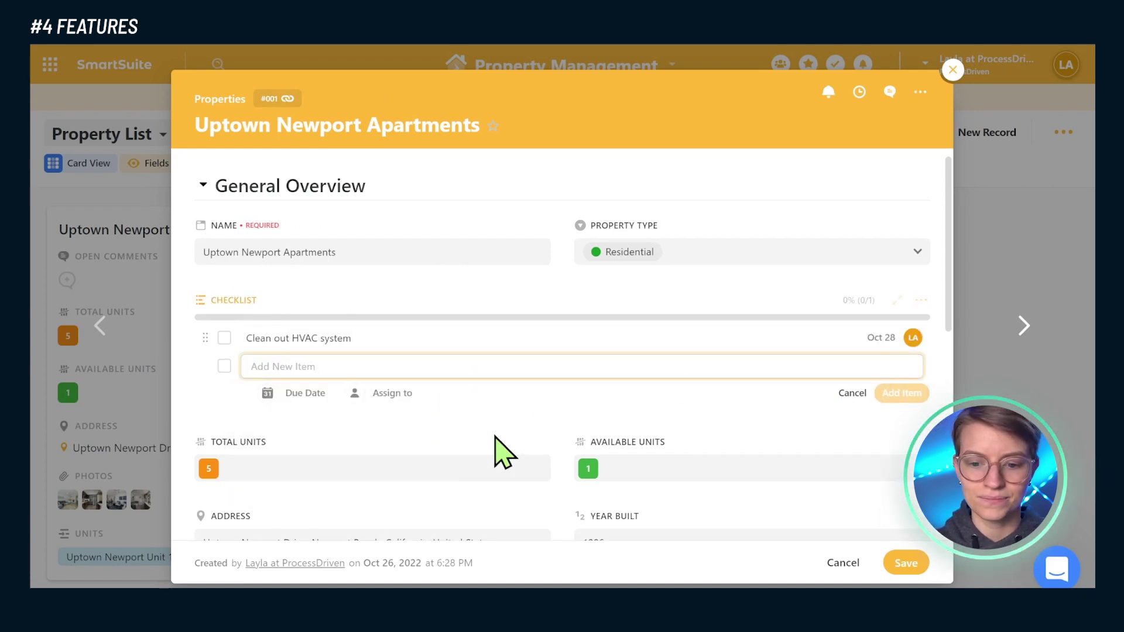
pyautogui.click(498, 440)
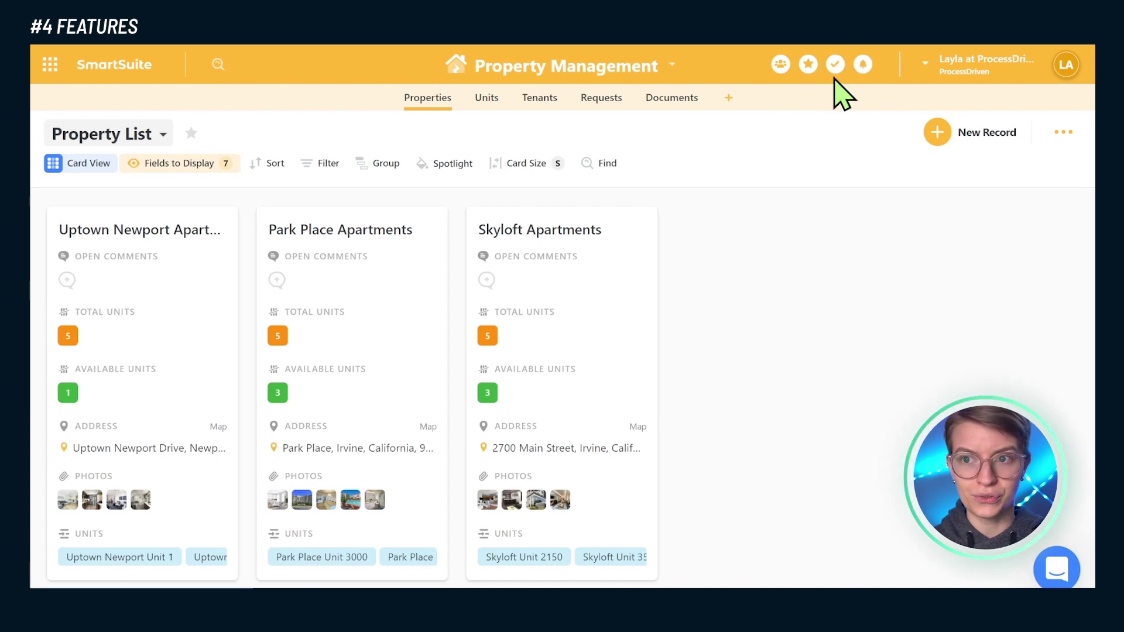
# Open My Work, collapse Overdue and expand Upcoming to show the Oct 28 HVAC task
pyautogui.click(835, 74)
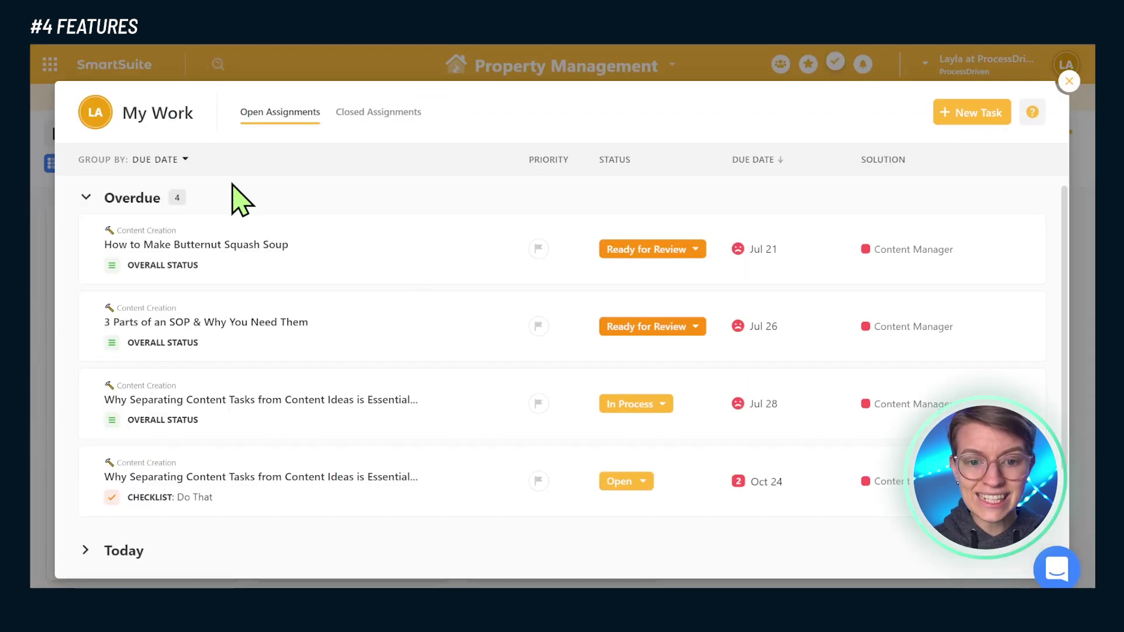
pyautogui.click(86, 198)
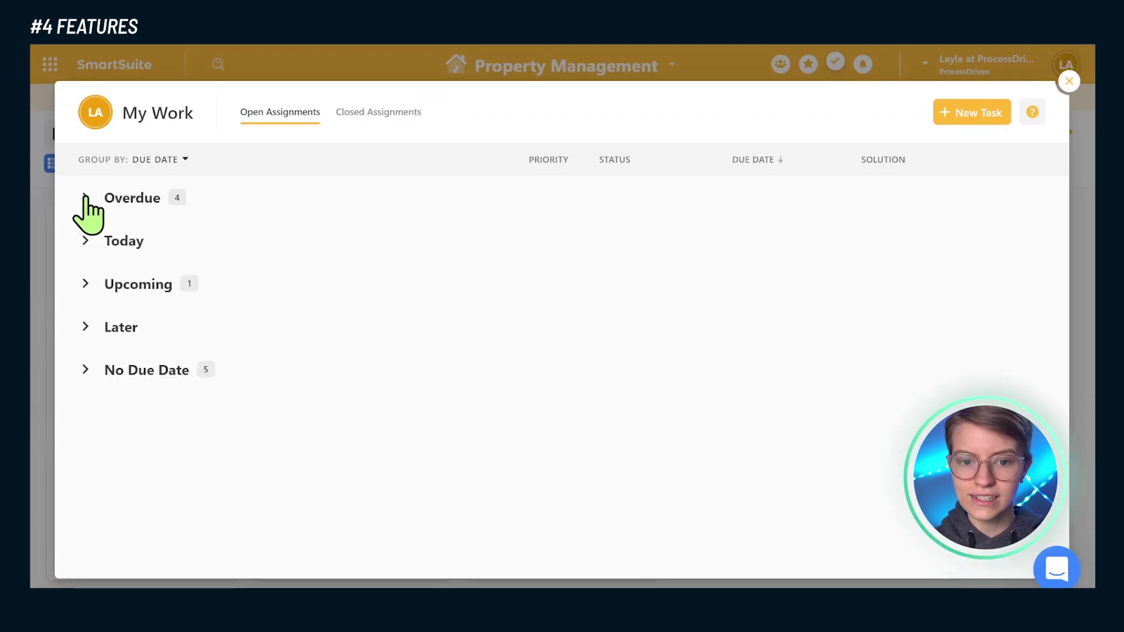
pyautogui.click(87, 284)
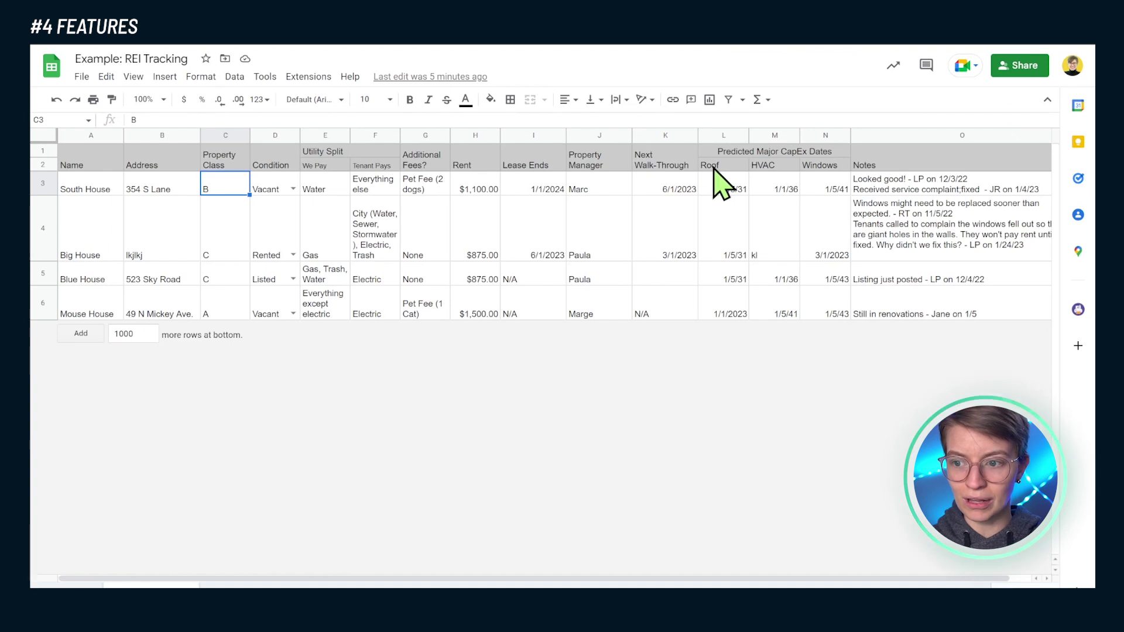
pyautogui.moveTo(719, 166); pyautogui.dragTo(715, 317)
pyautogui.moveTo(670, 165); pyautogui.dragTo(656, 296)
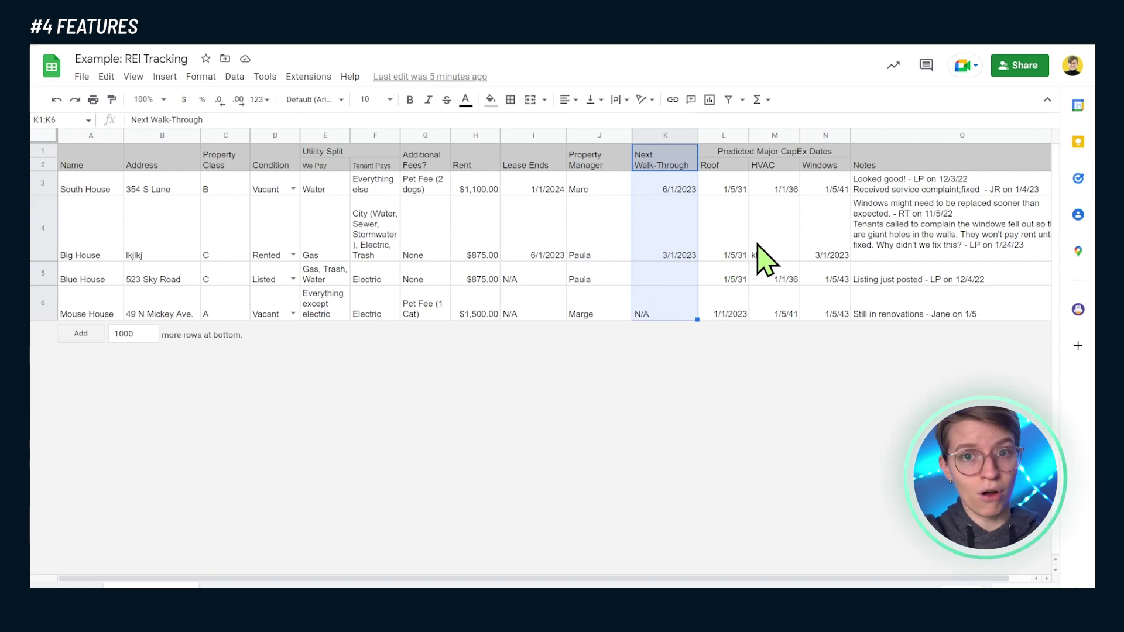
pyautogui.click(710, 262)
pyautogui.click(690, 258)
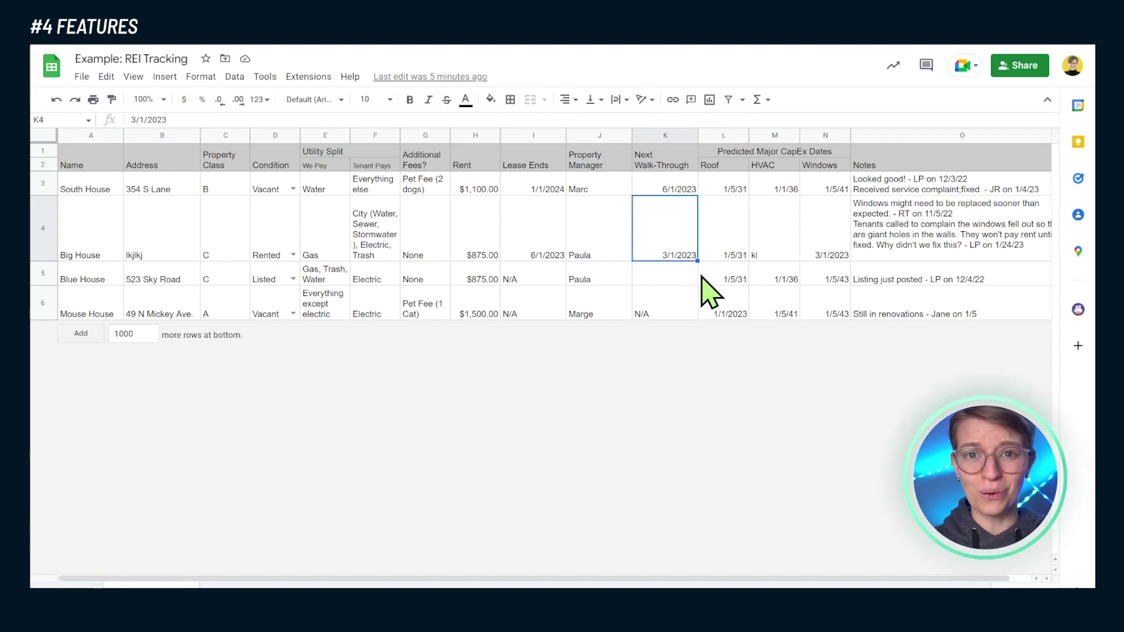
pyautogui.moveTo(644, 156); pyautogui.dragTo(834, 319)
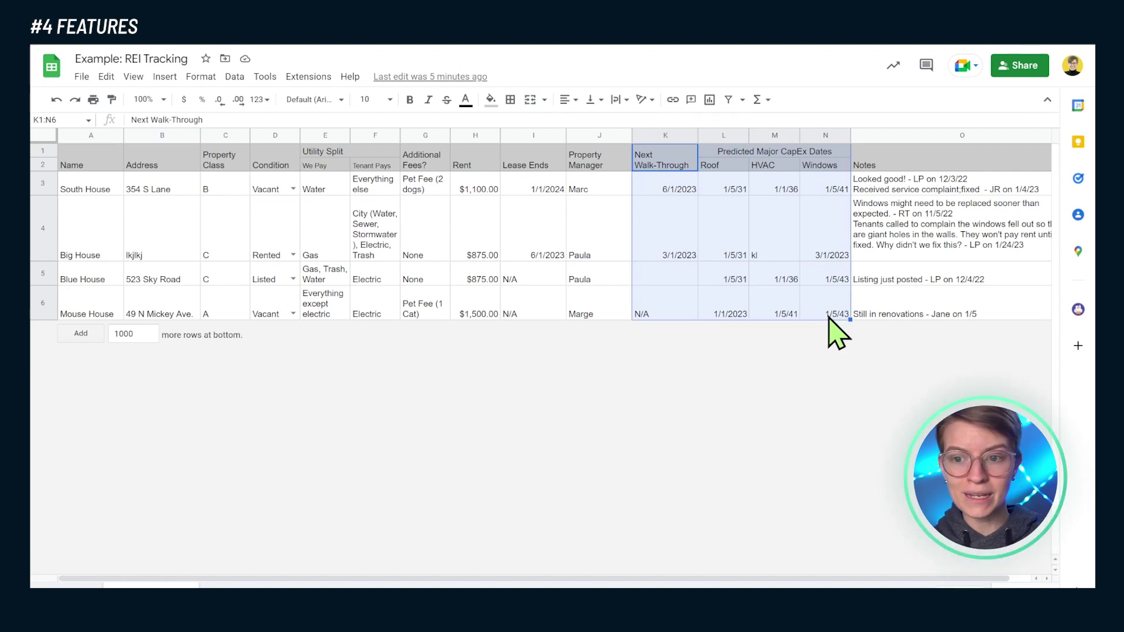
pyautogui.moveTo(585, 160); pyautogui.dragTo(225, 188)
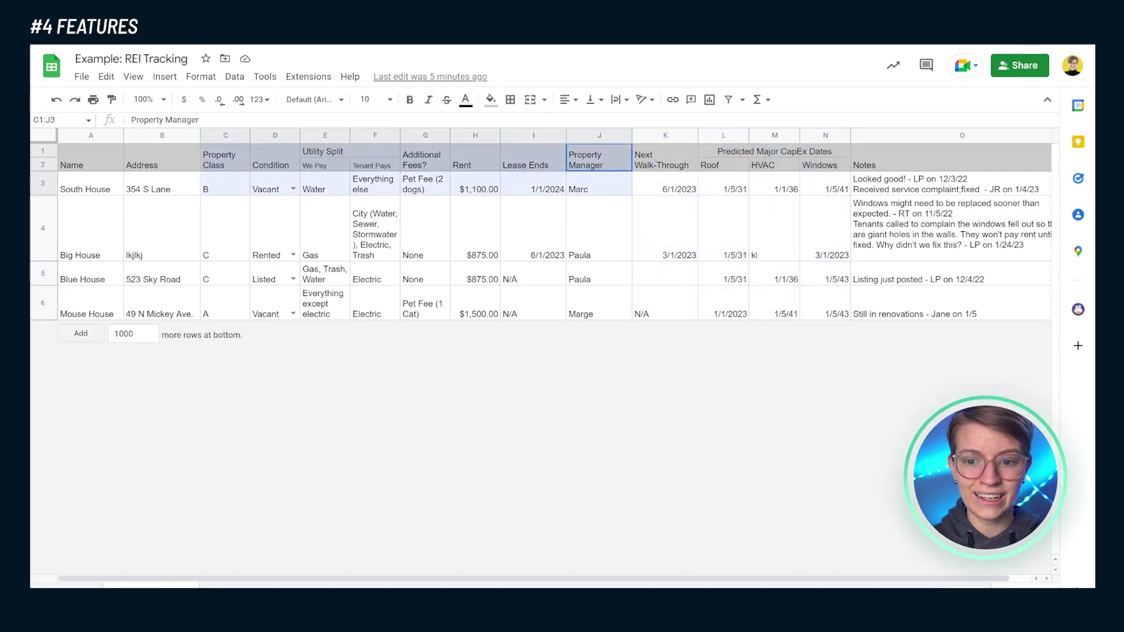
pyautogui.moveTo(52, 324); pyautogui.dragTo(81, 305)
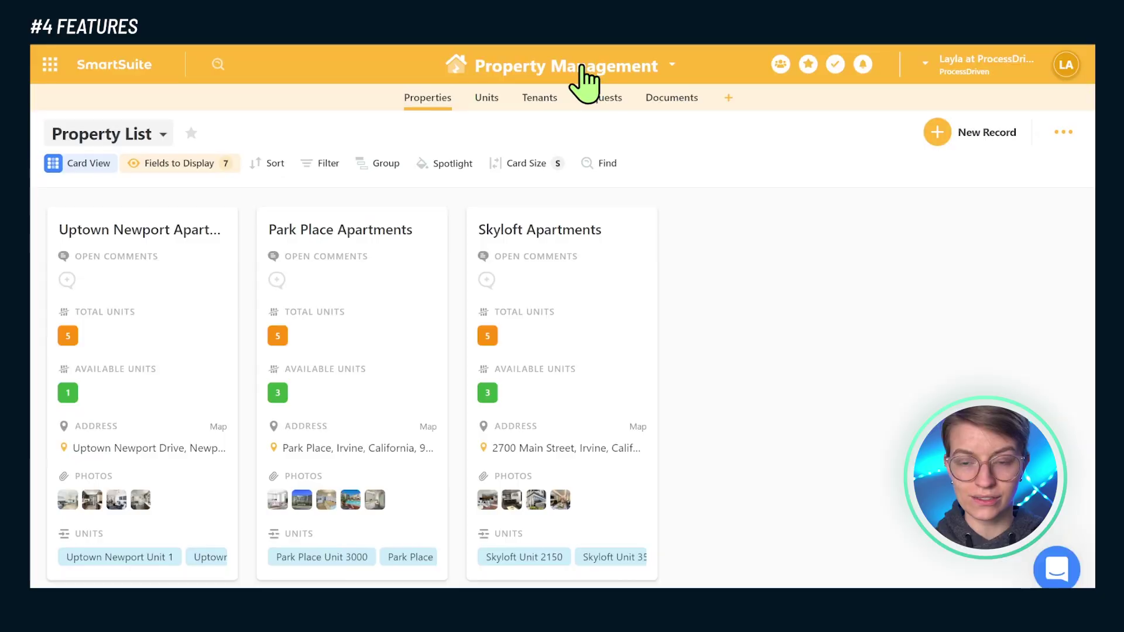
# Create the first automation from the Property Management solution's Automations
pyautogui.click(584, 82)
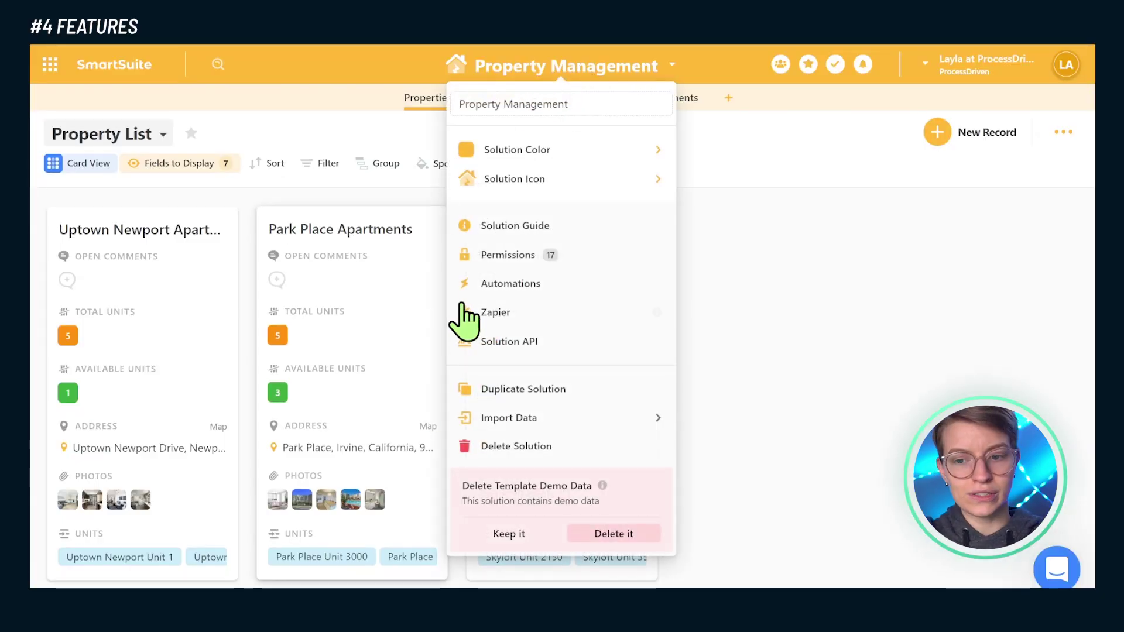
pyautogui.click(515, 284)
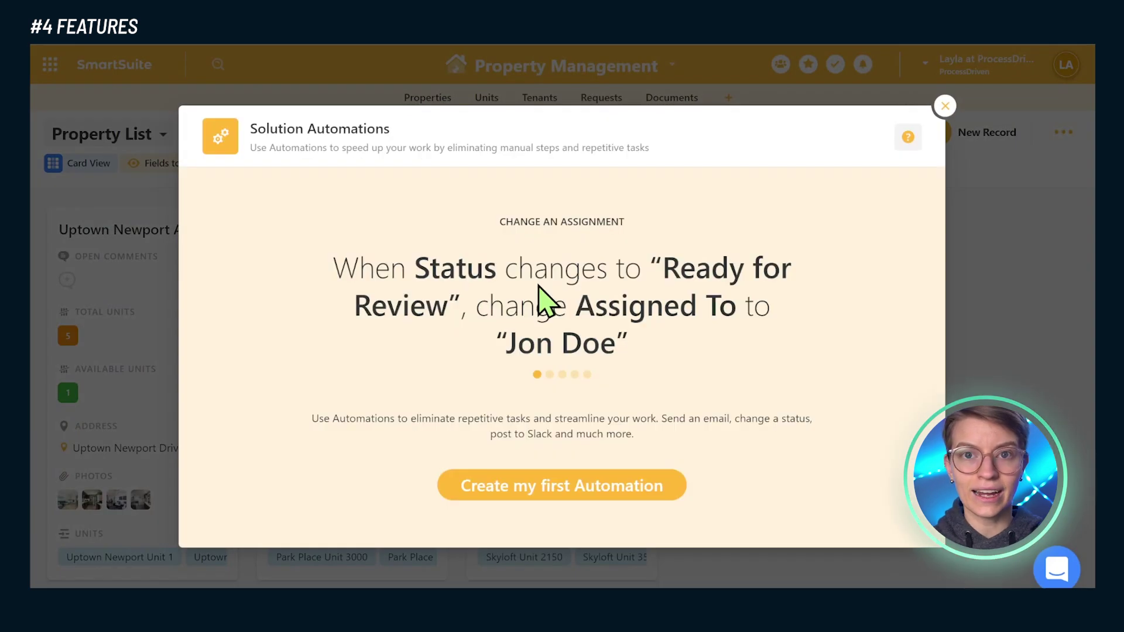
pyautogui.click(533, 487)
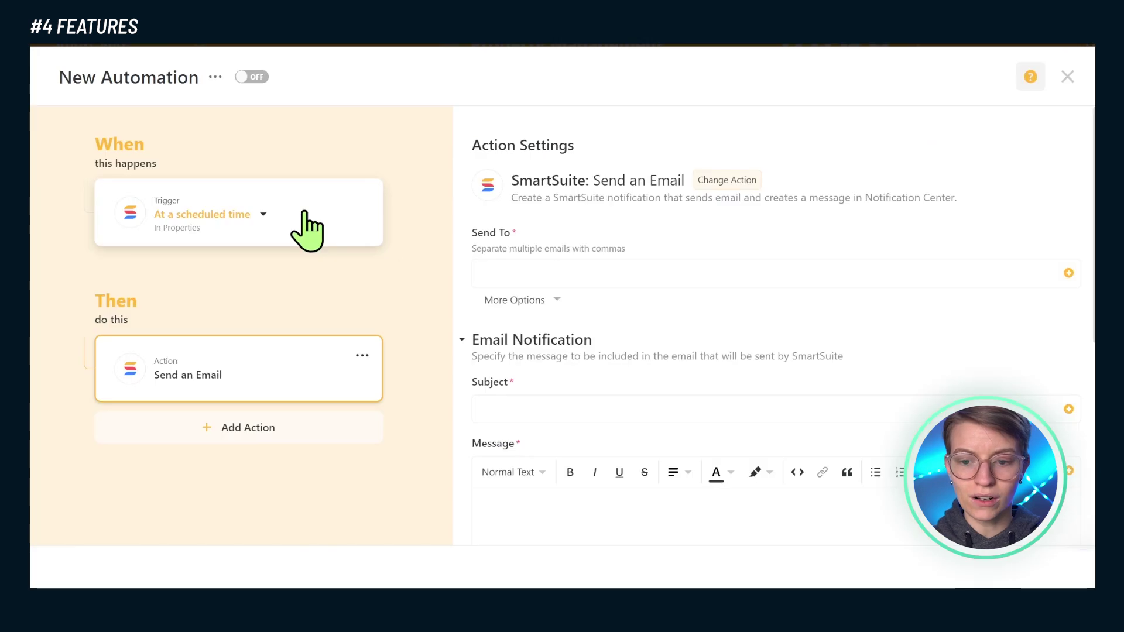
# Review the default daily 09:00 AM Properties trigger and Send an Email action, then open the trigger list
pyautogui.click(307, 229)
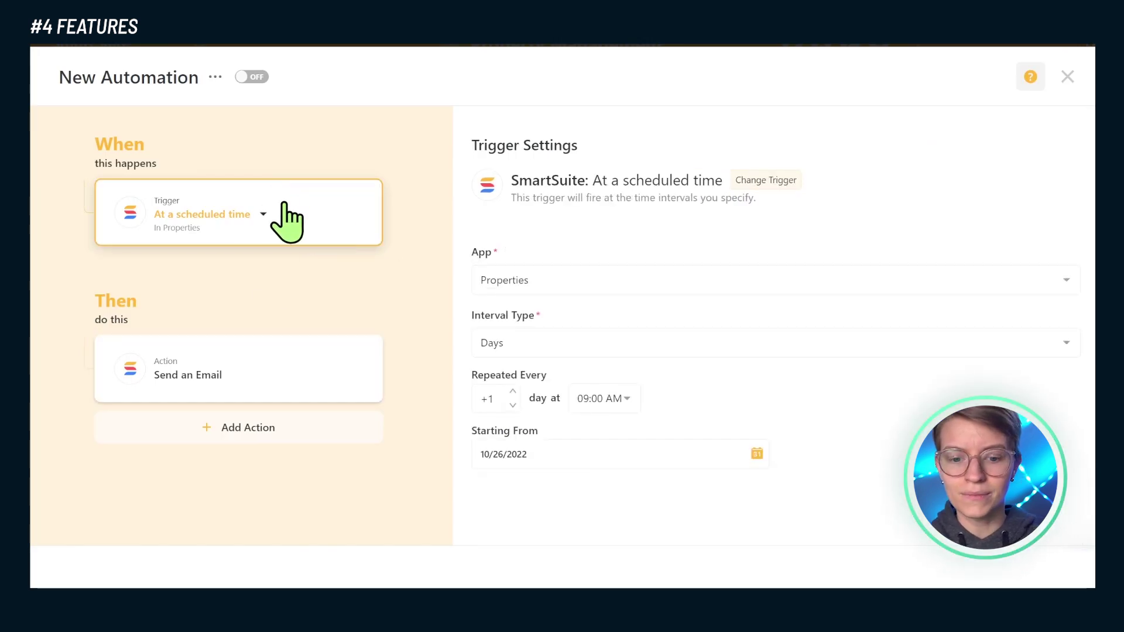
pyautogui.click(276, 350)
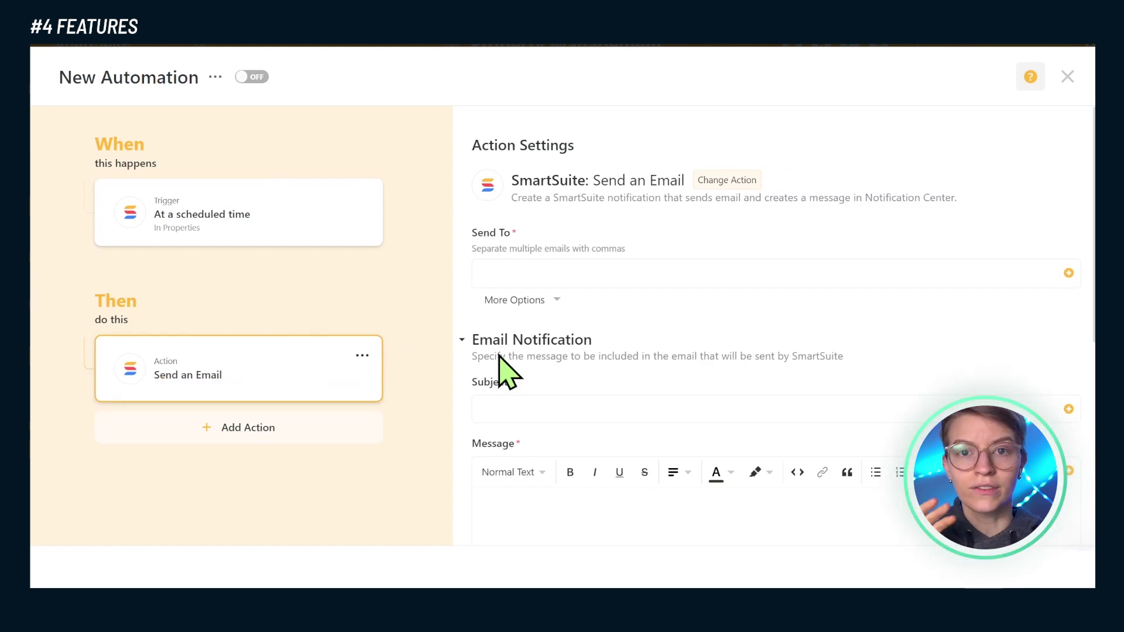
pyautogui.scroll(-2, 507, 369)
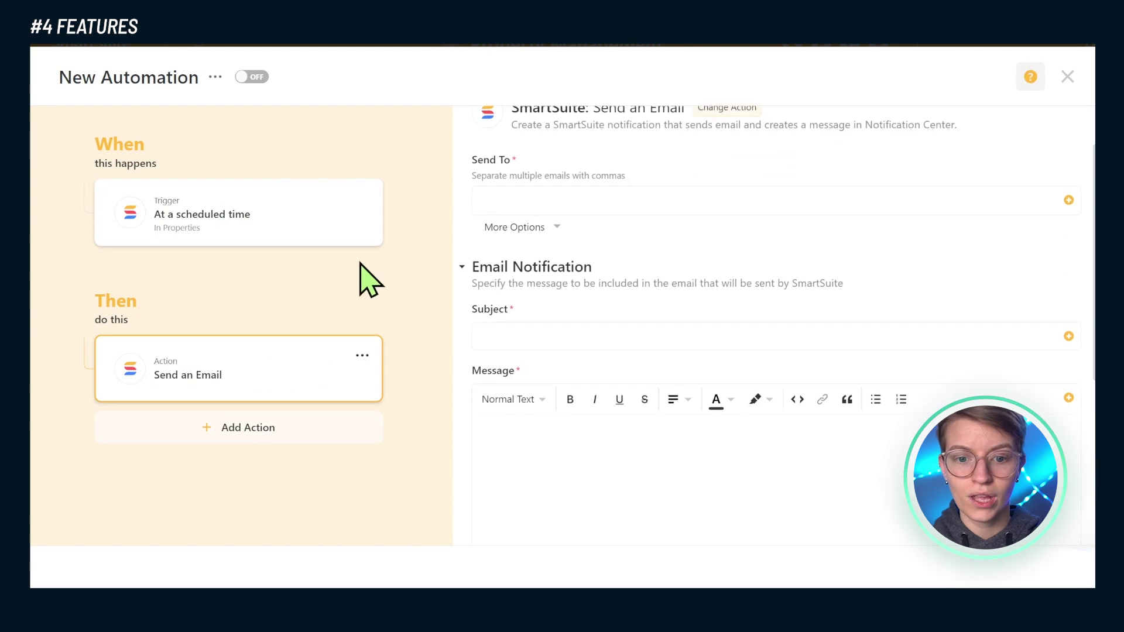
pyautogui.click(299, 241)
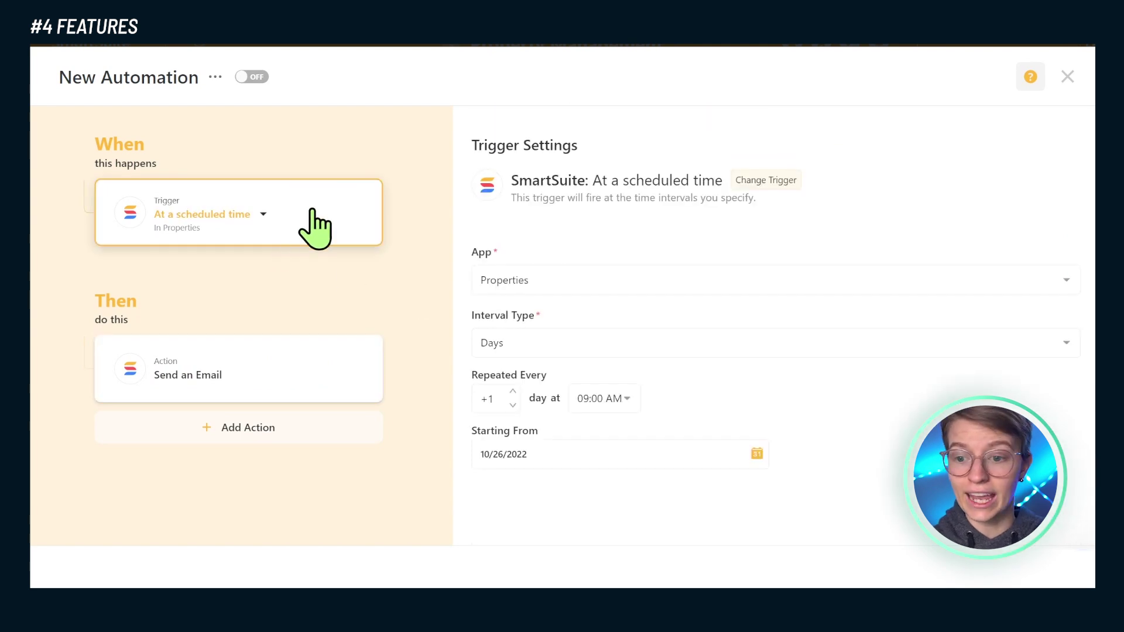
pyautogui.click(267, 361)
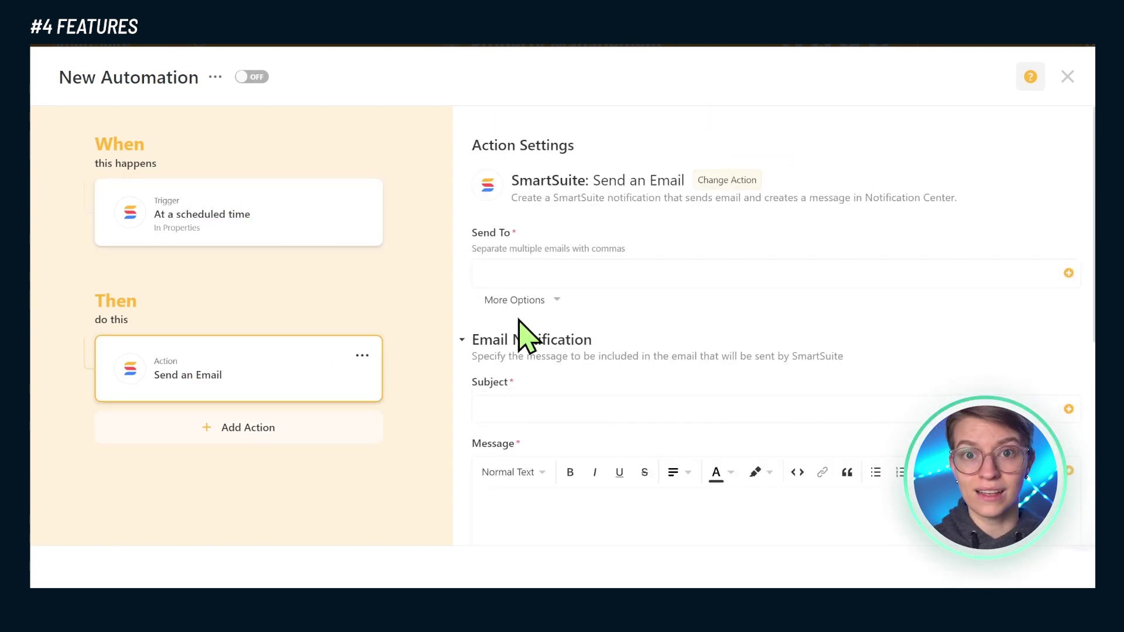
pyautogui.scroll(-5, 527, 334)
pyautogui.scroll(-3, 522, 287)
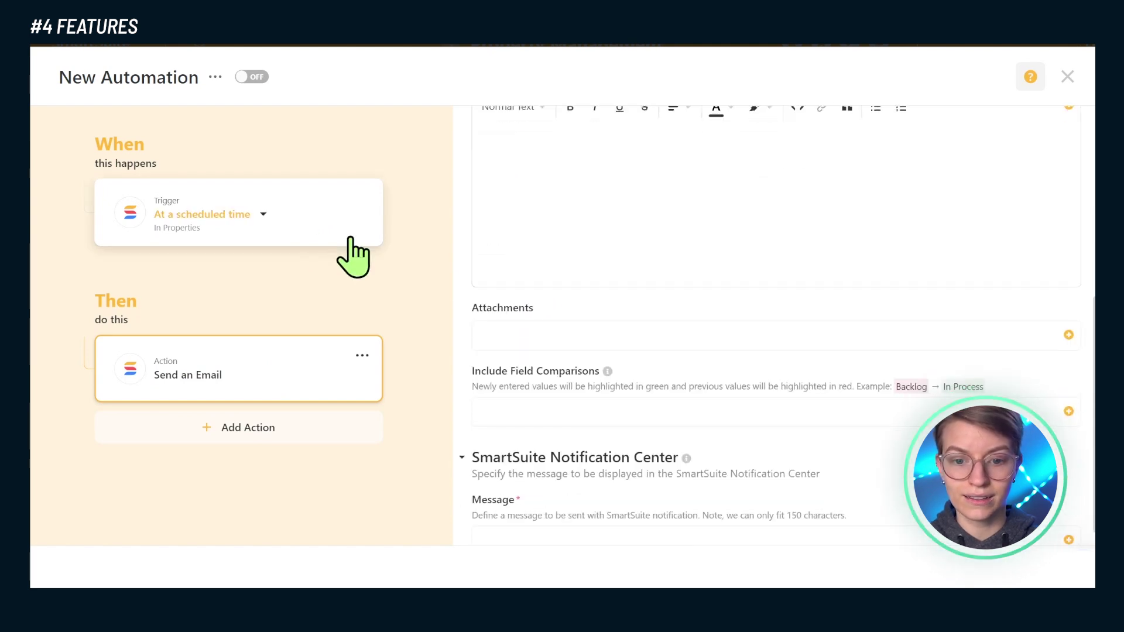
pyautogui.click(293, 233)
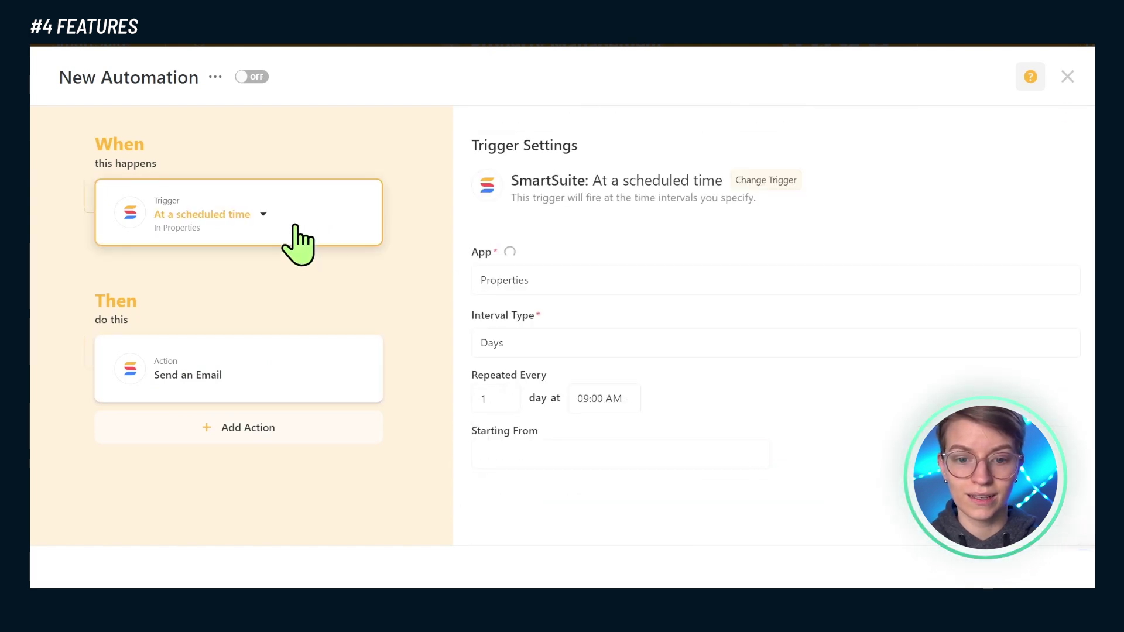
pyautogui.click(264, 217)
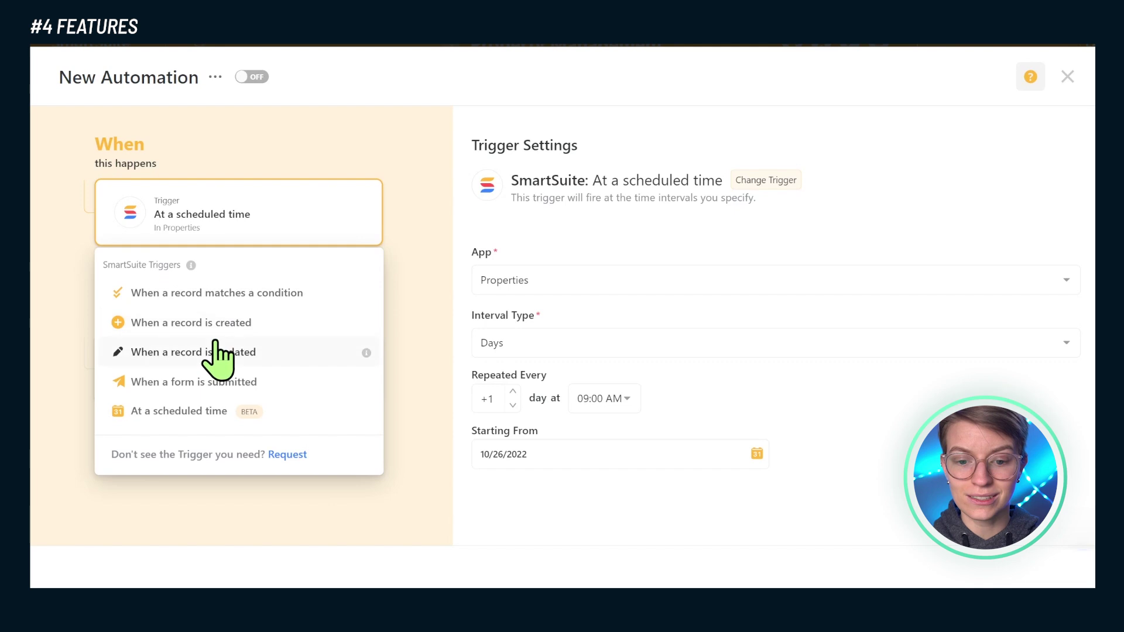
# Trigger the automation on form submission and create a record in the Requests app
pyautogui.click(215, 382)
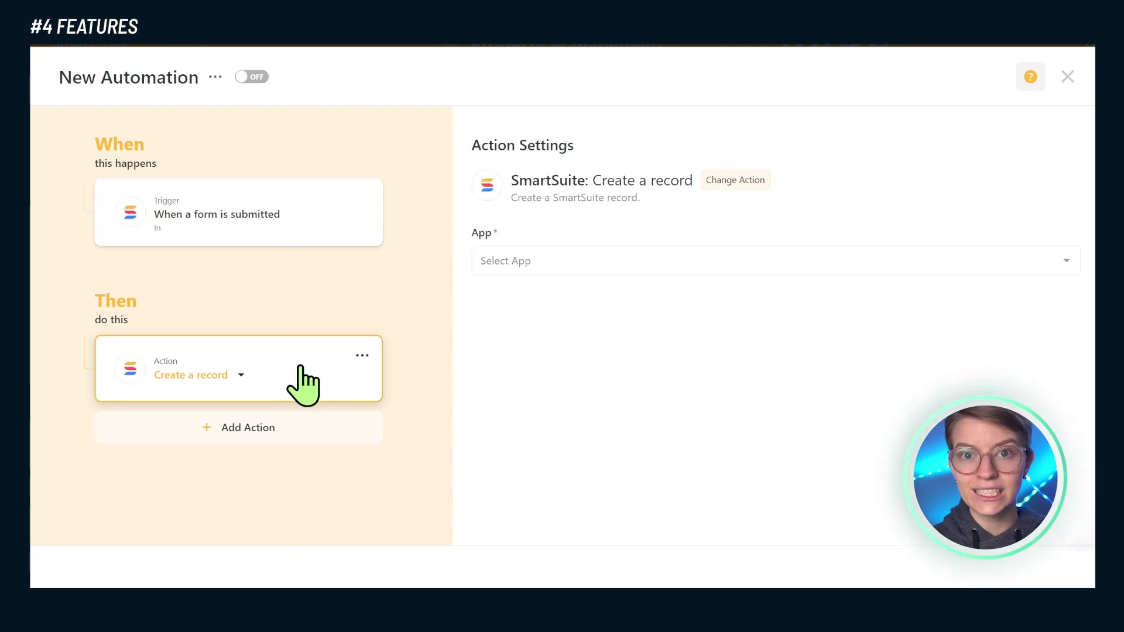
pyautogui.click(497, 276)
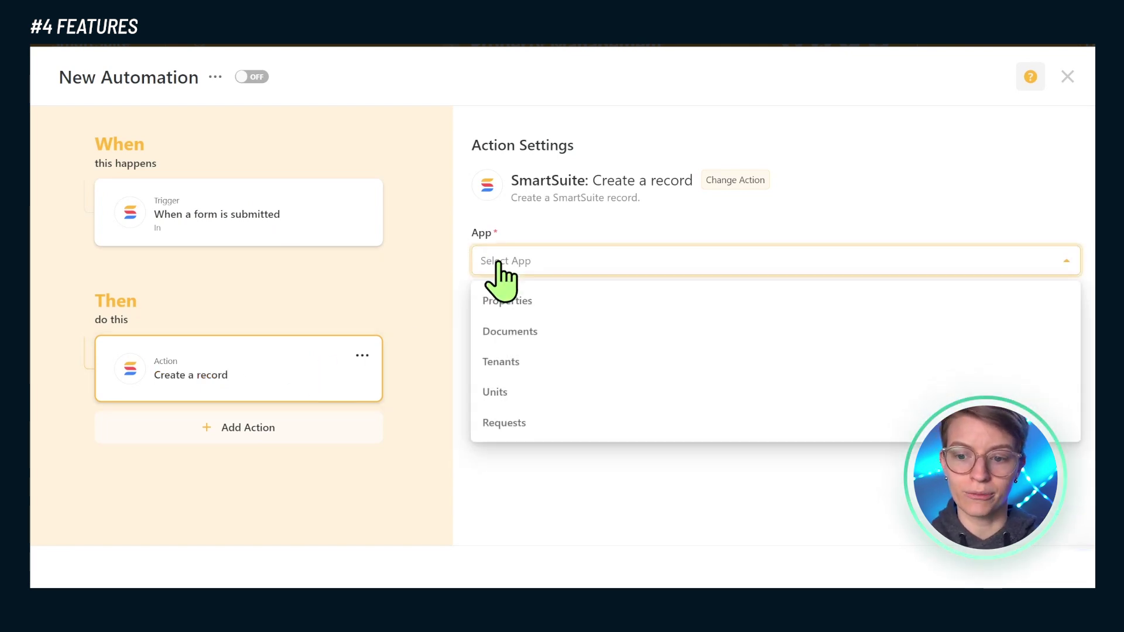
pyautogui.click(505, 424)
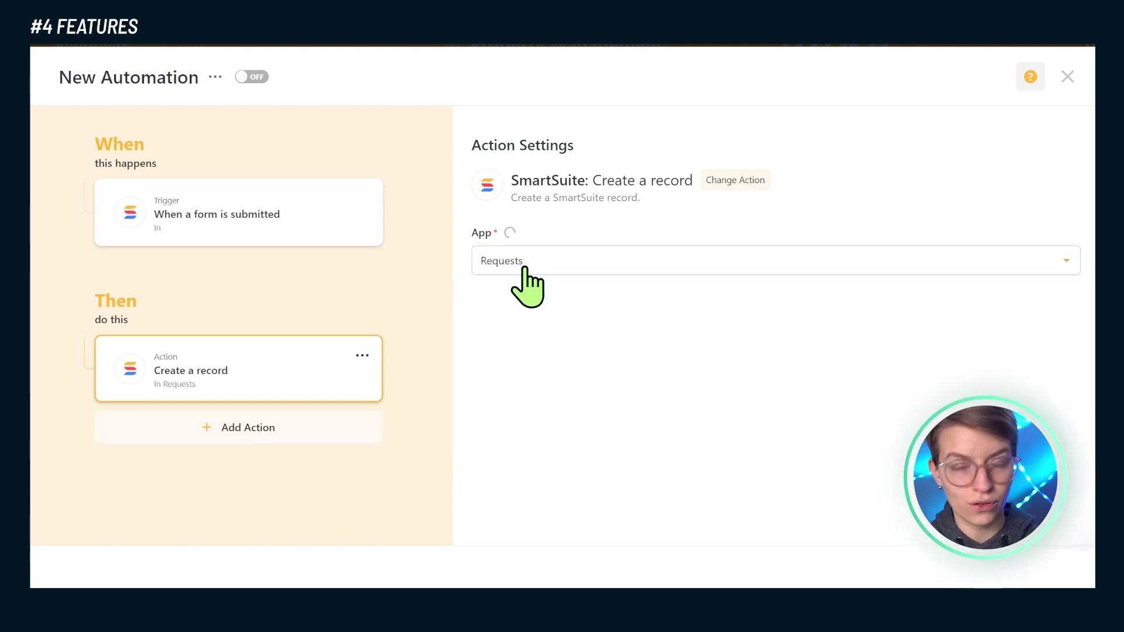
pyautogui.click(508, 336)
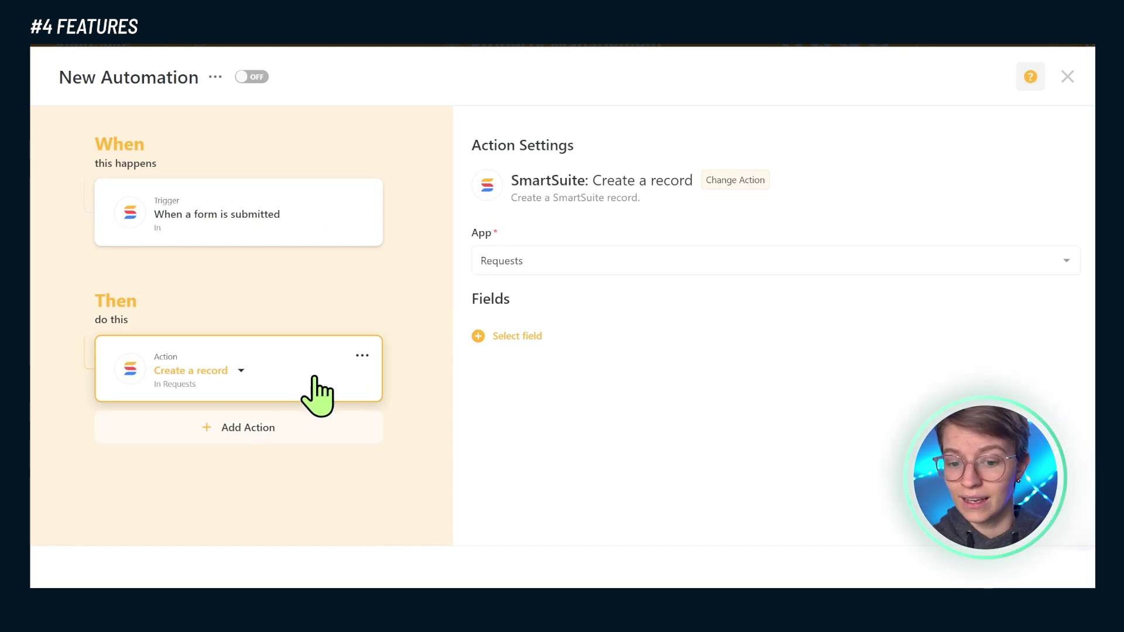
# Add a Send an Email action after the record creation
pyautogui.click(251, 432)
pyautogui.click(206, 233)
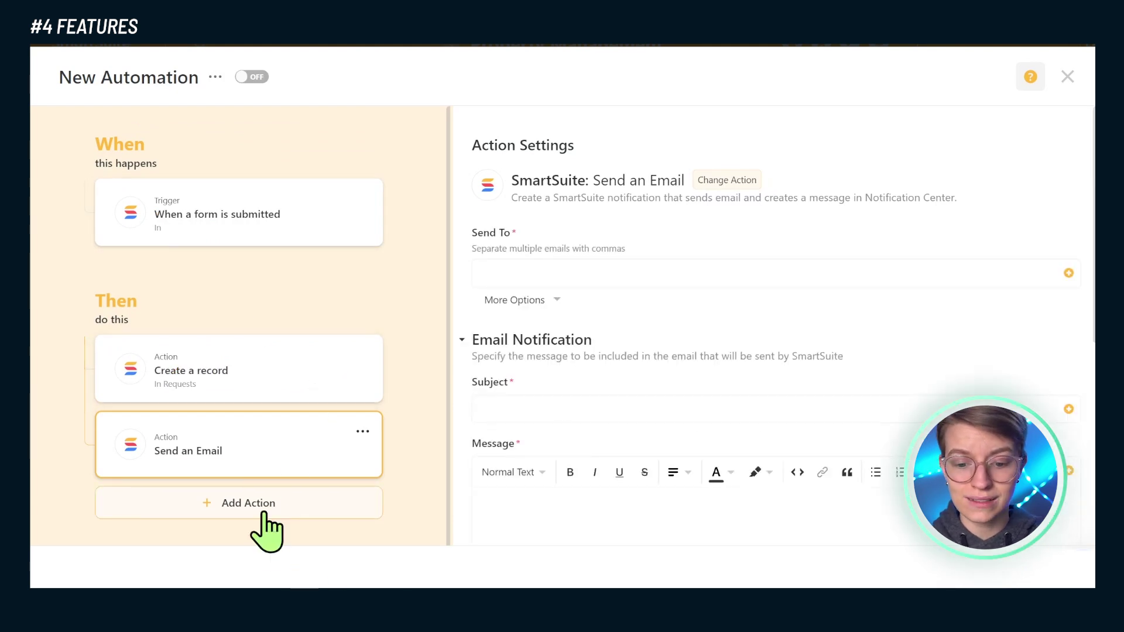
pyautogui.click(269, 508)
pyautogui.moveTo(351, 361)
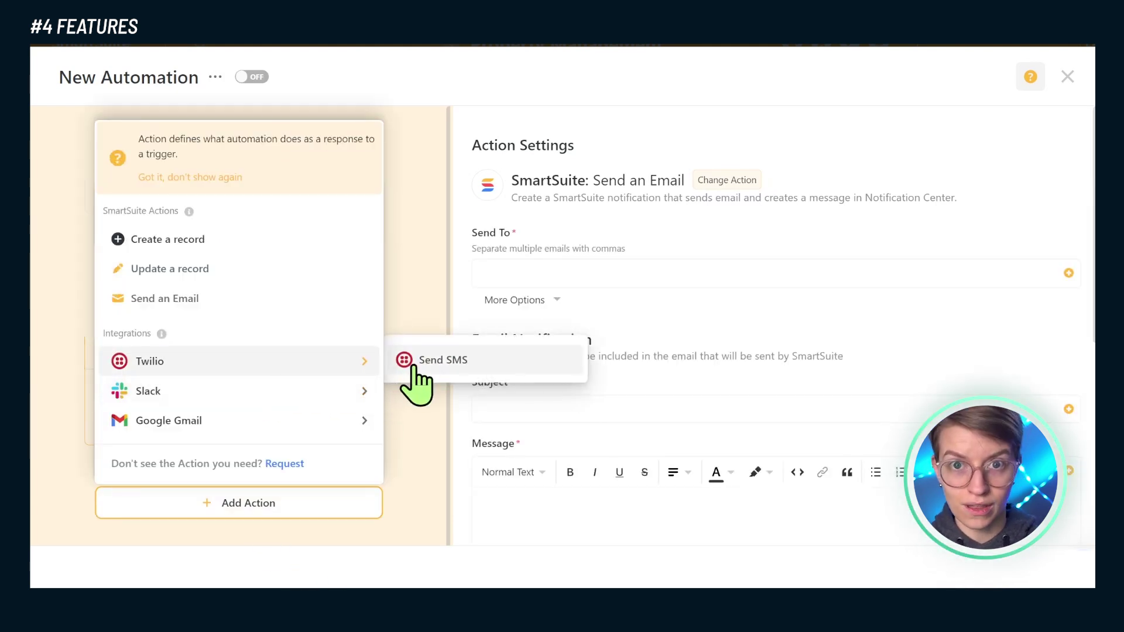
pyautogui.click(437, 301)
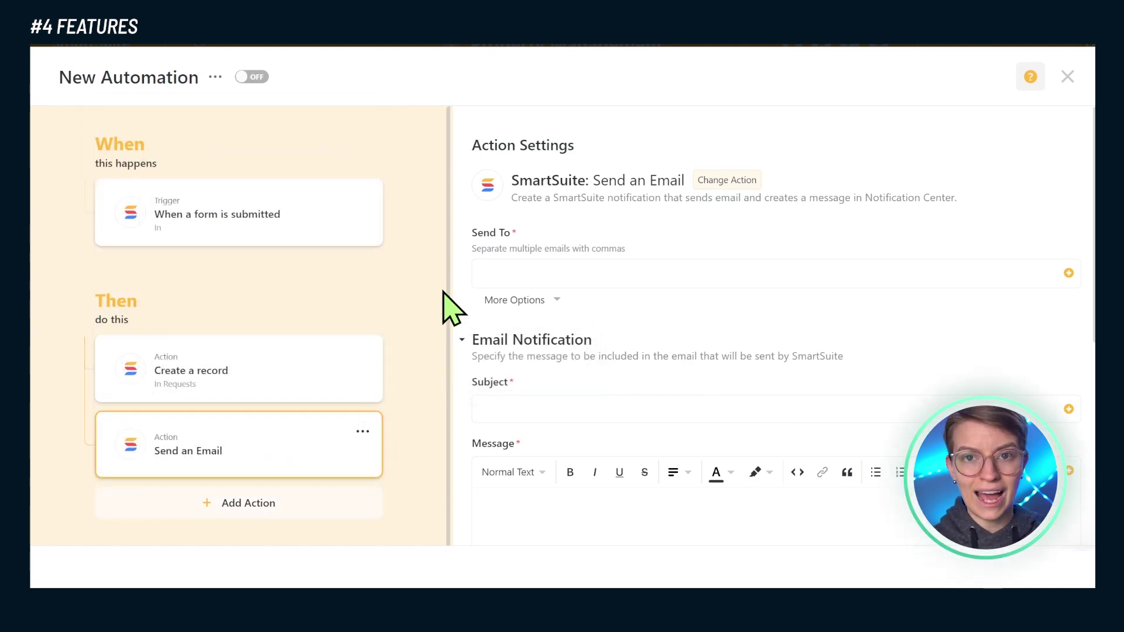